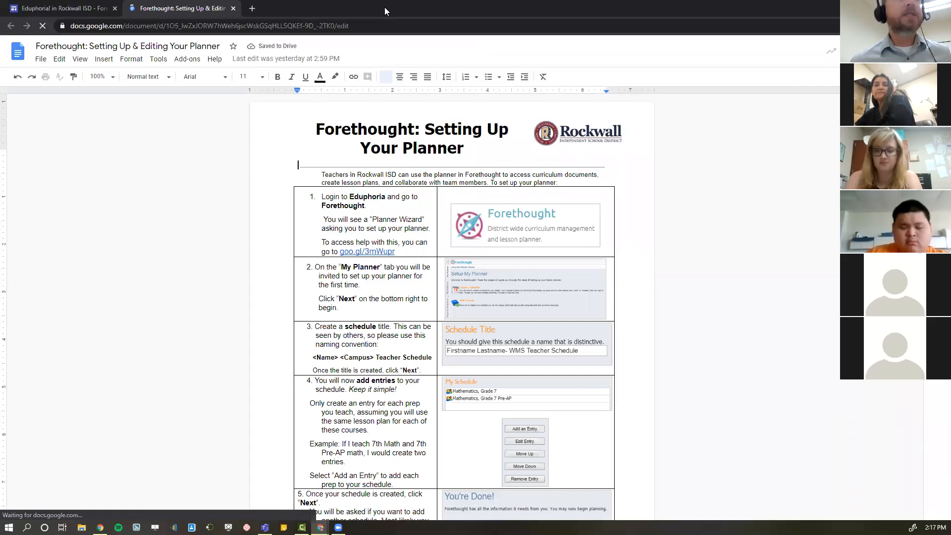
- Arrange the planner setup guide and the Eduphoria browser window side by side, with the divider slightly left of centre
{"action": "left_click_drag", "start_coordinate": [384, 7], "coordinate": [1, 208]}
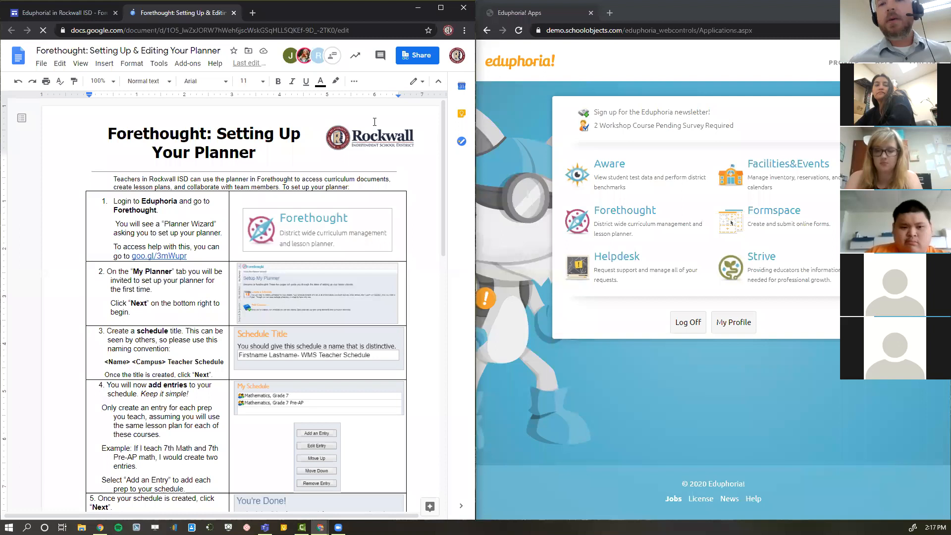
{"action": "left_click", "coordinate": [782, 9]}
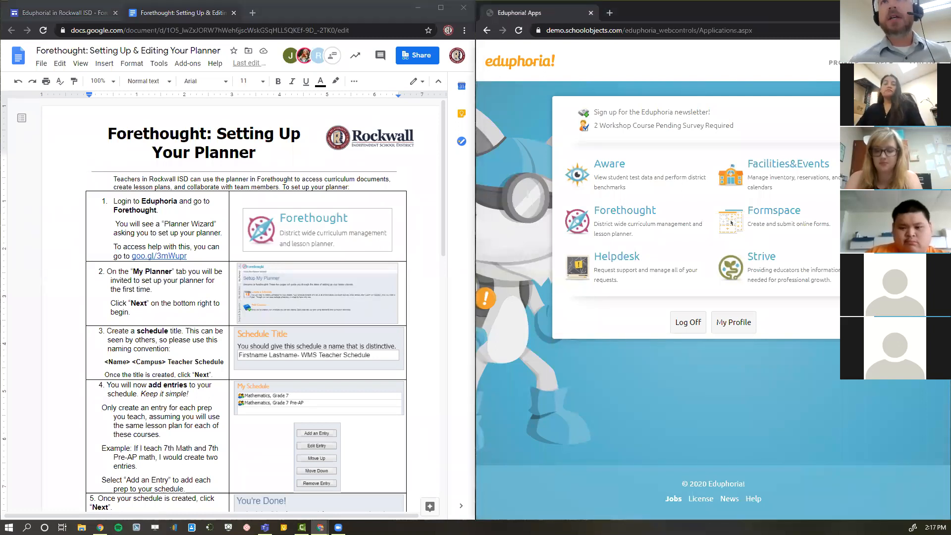
{"action": "double_click", "coordinate": [738, 13]}
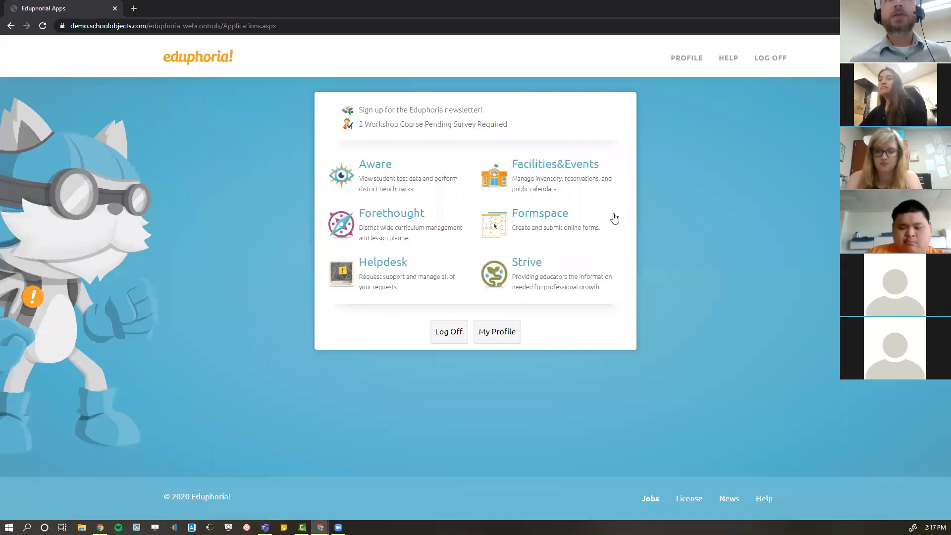
{"action": "double_click", "coordinate": [634, 13]}
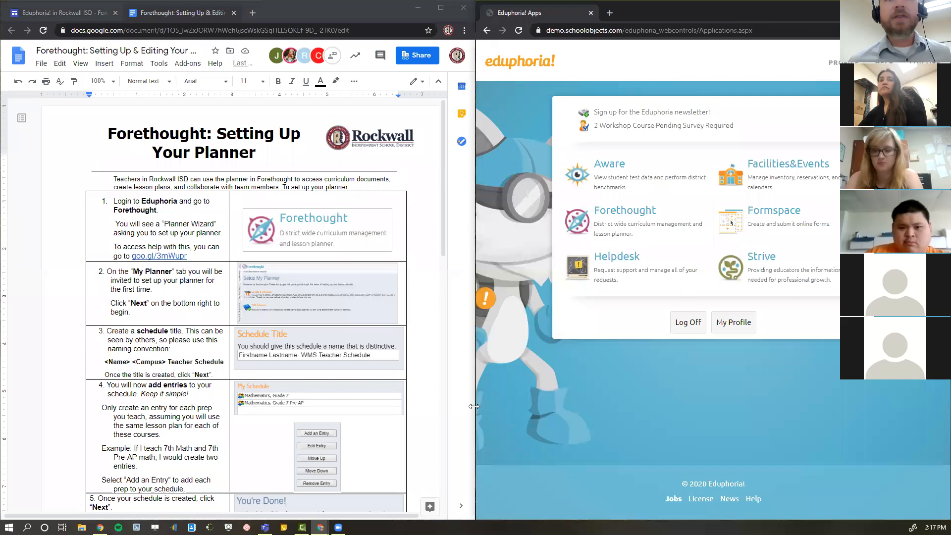
{"action": "left_click_drag", "start_coordinate": [474, 406], "coordinate": [518, 407]}
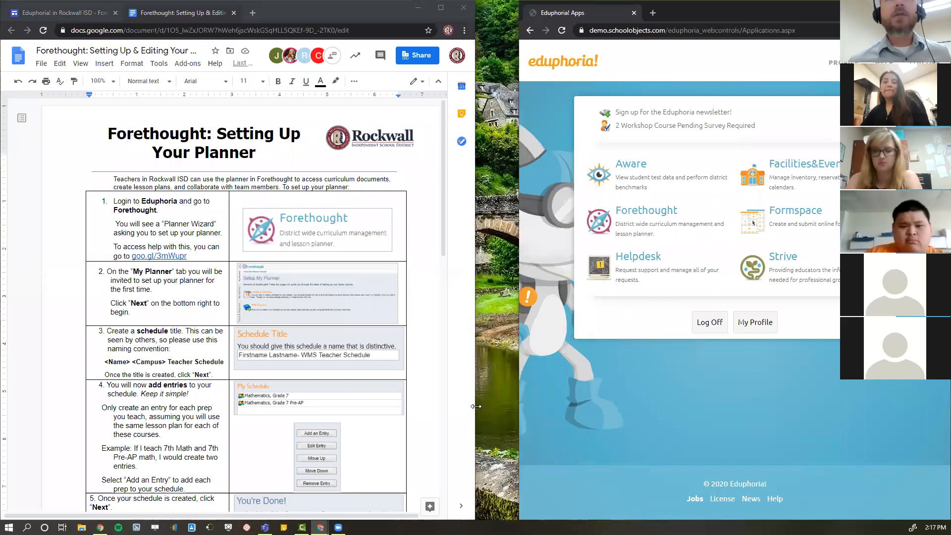
{"action": "left_click_drag", "start_coordinate": [475, 406], "coordinate": [468, 406]}
{"action": "left_click", "coordinate": [798, 12]}
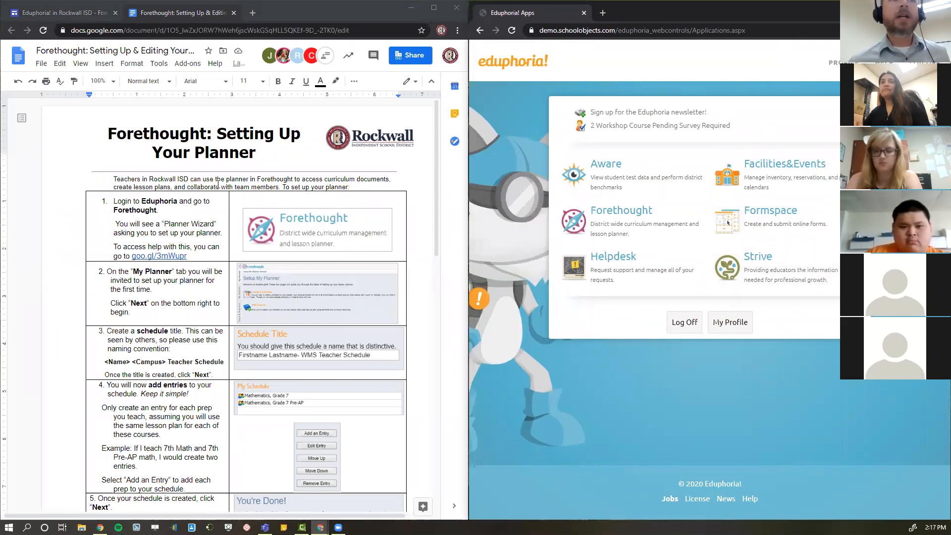
{"action": "scroll", "coordinate": [218, 184], "scroll_direction": "down", "scroll_amount": 1}
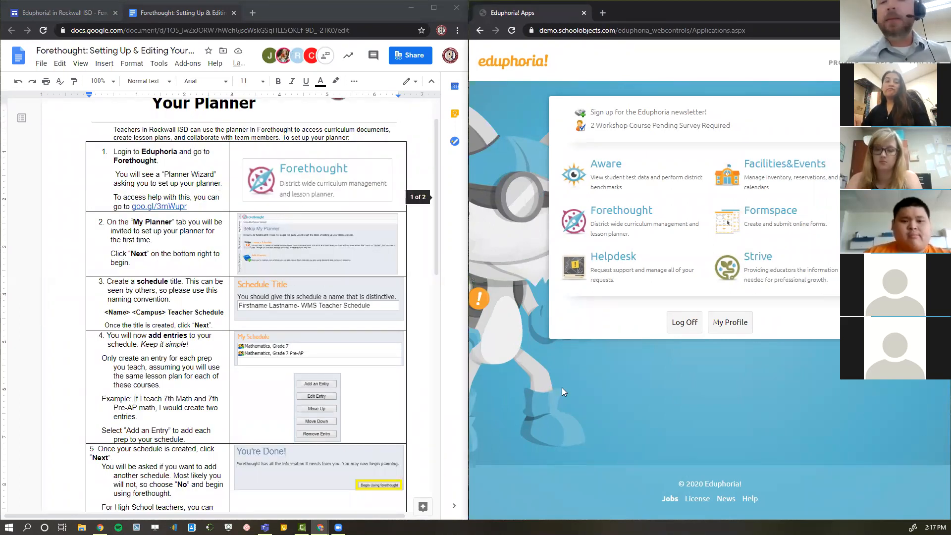
{"action": "scroll", "coordinate": [341, 352], "scroll_direction": "up", "scroll_amount": 1}
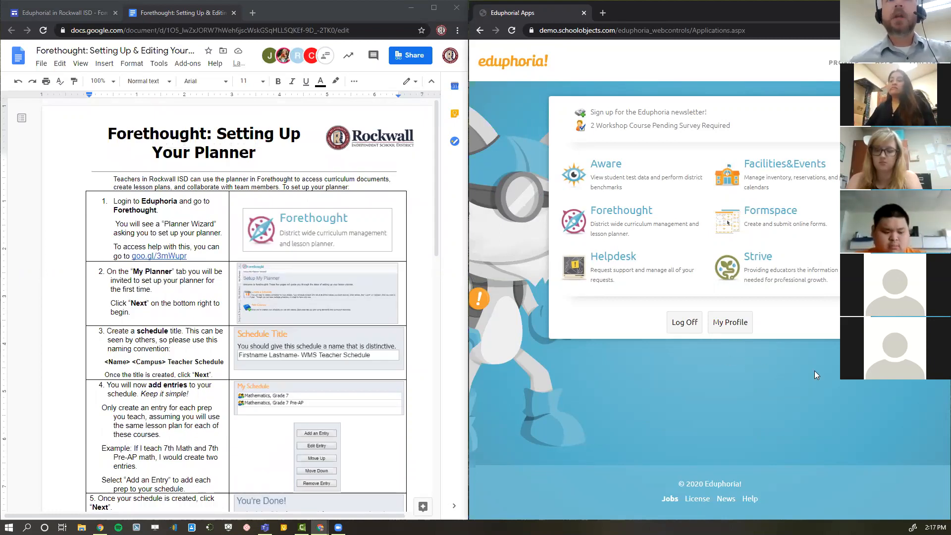
- Replace the demo site with the Rockwall Eduphoria window beside the guide and open Forethought there
{"action": "left_click", "coordinate": [623, 229]}
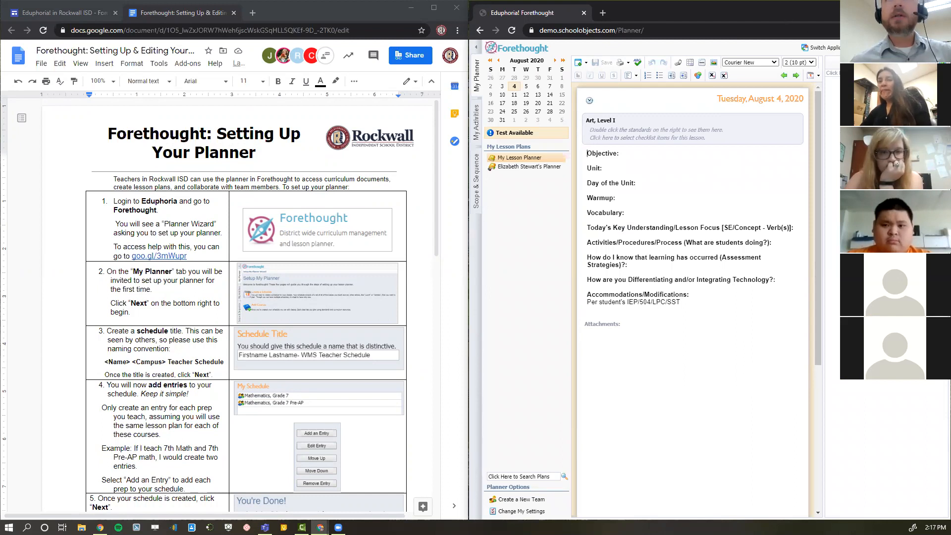
{"action": "left_click", "coordinate": [894, 7]}
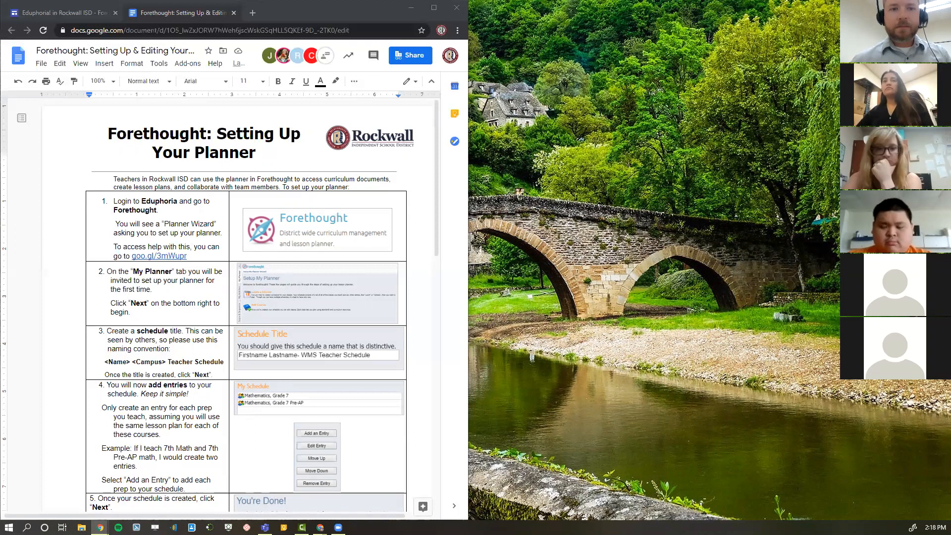
{"action": "left_click_drag", "start_coordinate": [434, 534], "coordinate": [434, 431]}
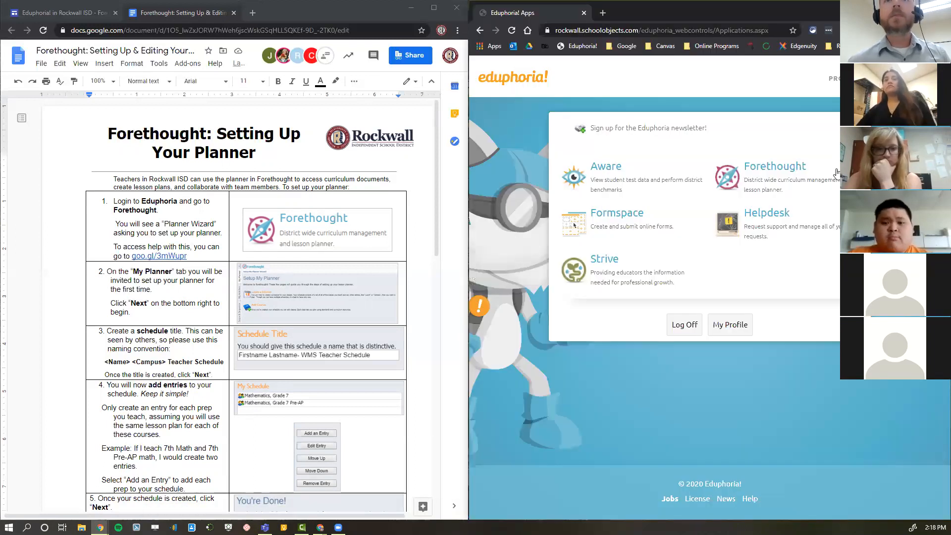
{"action": "left_click", "coordinate": [789, 170]}
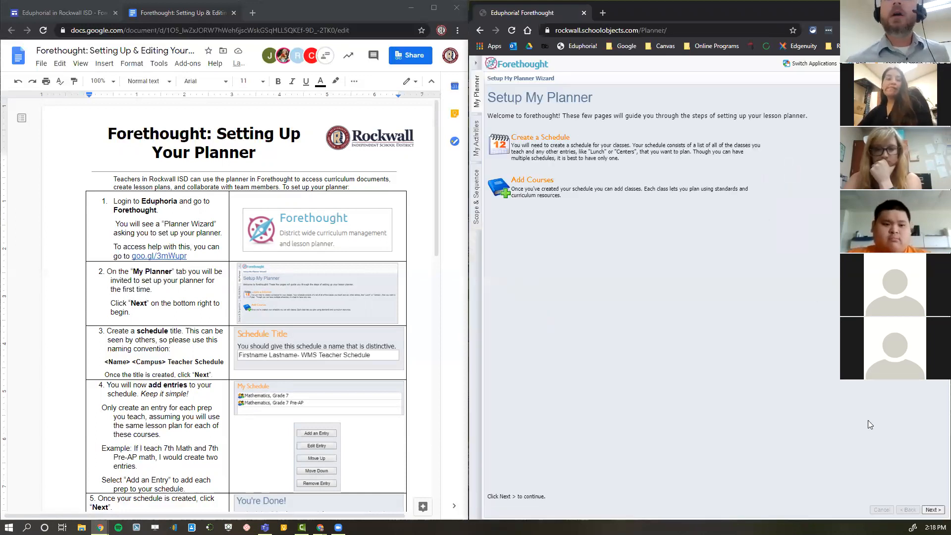
- Start the planner setup wizard and title the new schedule "Firstname Lastname RHS"
{"action": "left_click", "coordinate": [932, 510]}
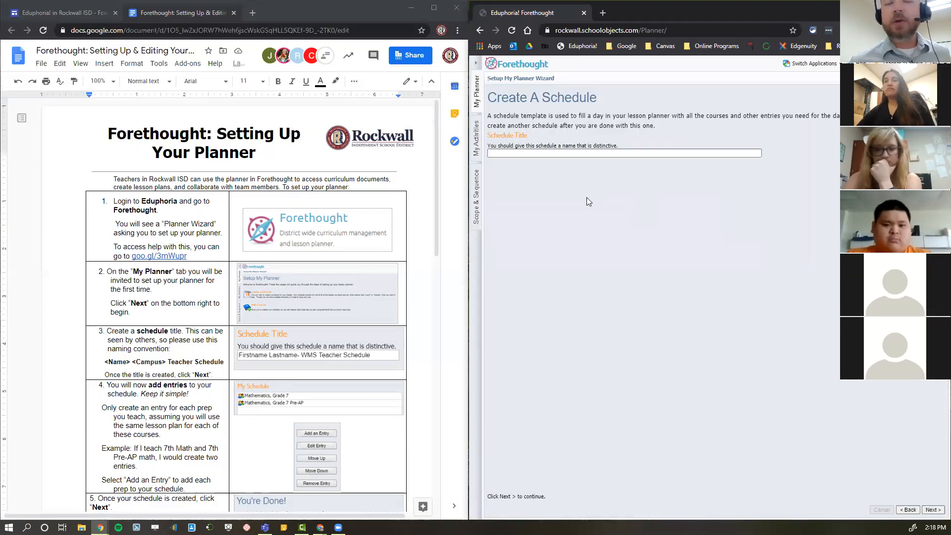
{"action": "left_click", "coordinate": [506, 155]}
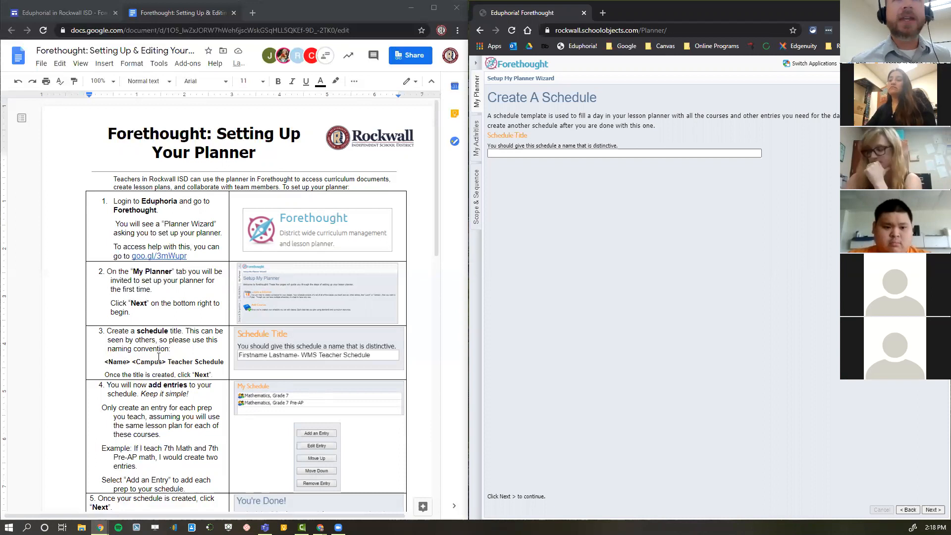
{"action": "left_click", "coordinate": [519, 155]}
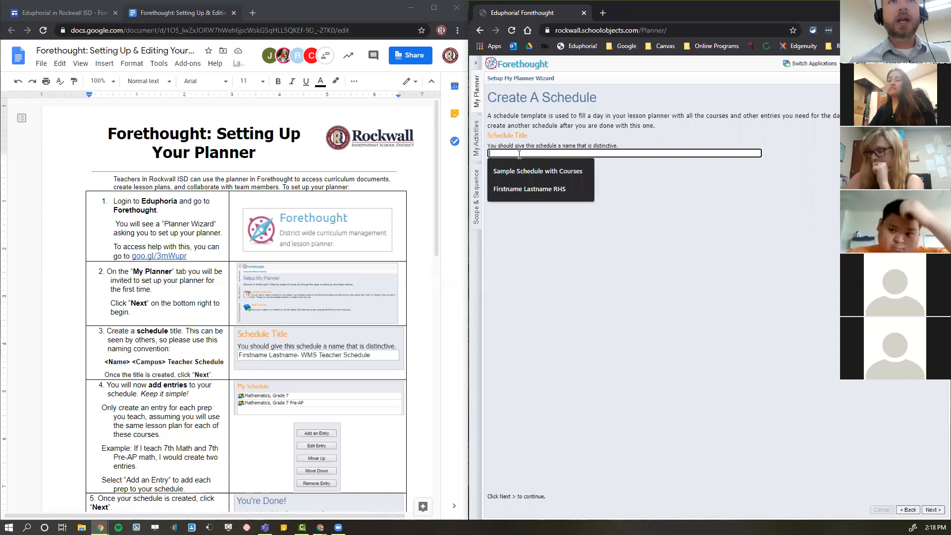
{"action": "left_click", "coordinate": [534, 189]}
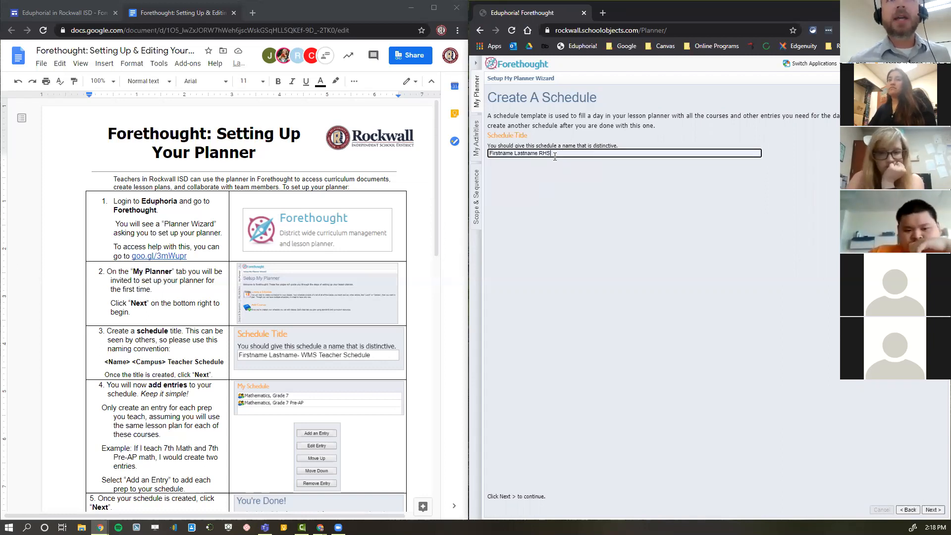
{"action": "left_click", "coordinate": [934, 510]}
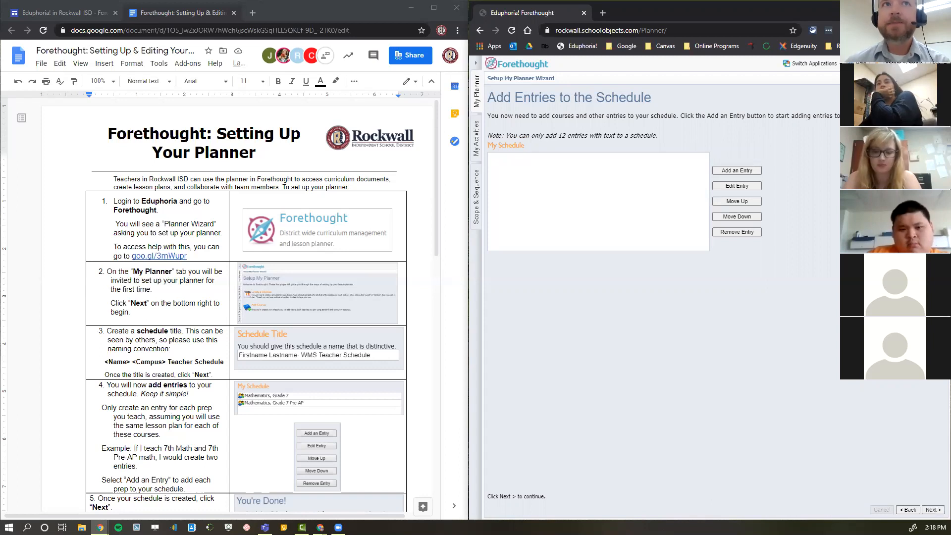
- Add the Middle School course "Mathematics, Grade 7" as a Course with Learning Standards entry, keeping its suggested title
{"action": "left_click", "coordinate": [748, 173]}
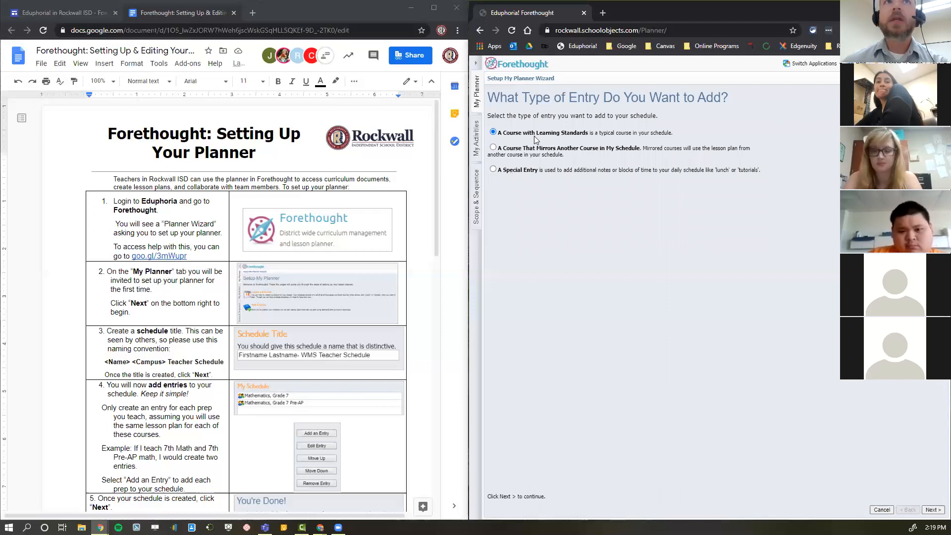
{"action": "left_click", "coordinate": [933, 510]}
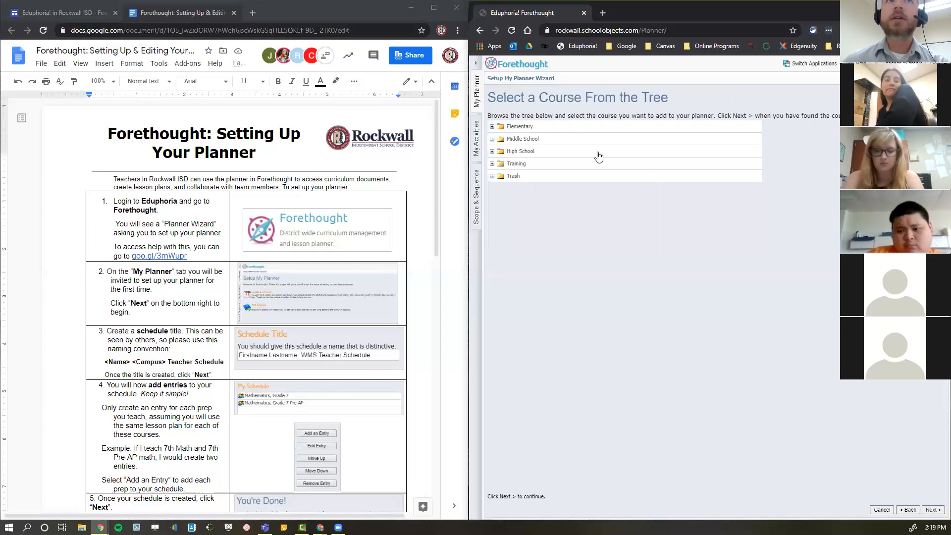
{"action": "left_click", "coordinate": [521, 140]}
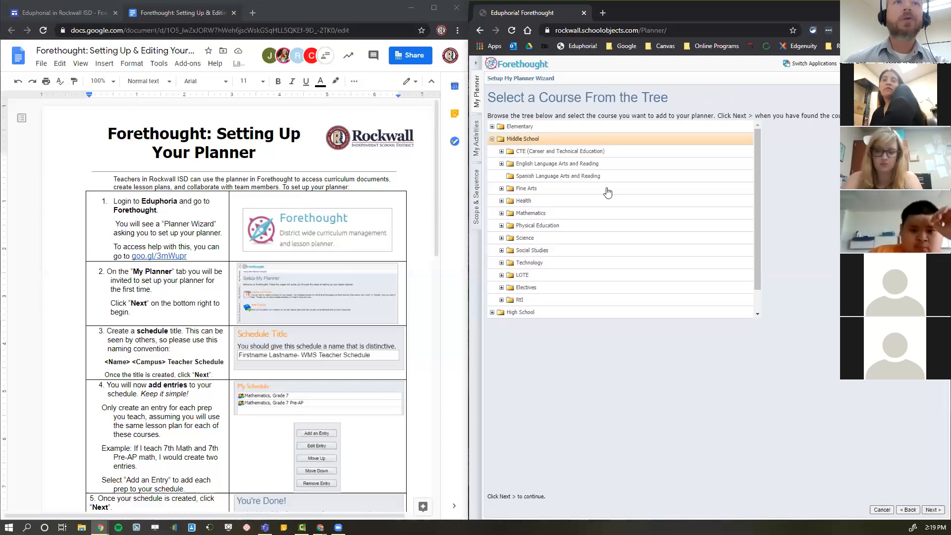
{"action": "left_click", "coordinate": [541, 217]}
{"action": "left_click", "coordinate": [564, 227]}
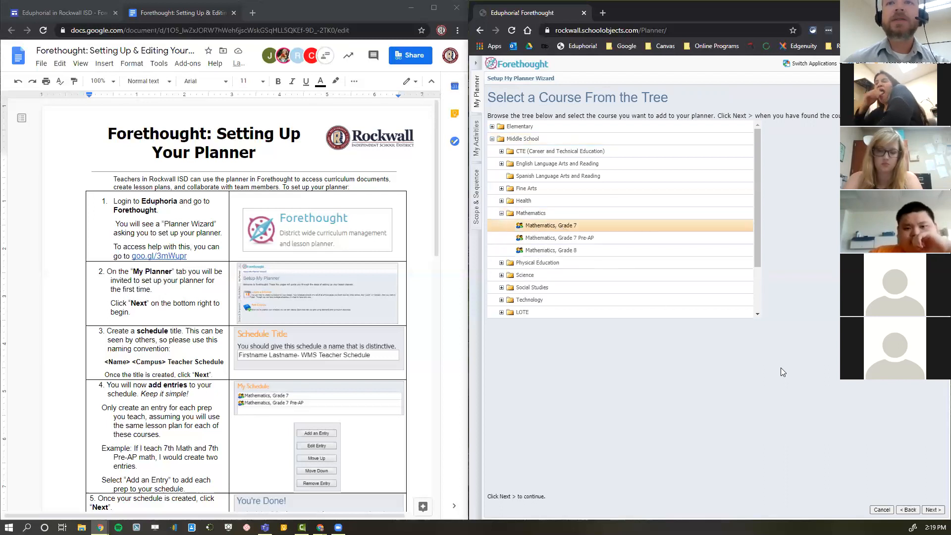
{"action": "left_click", "coordinate": [933, 509]}
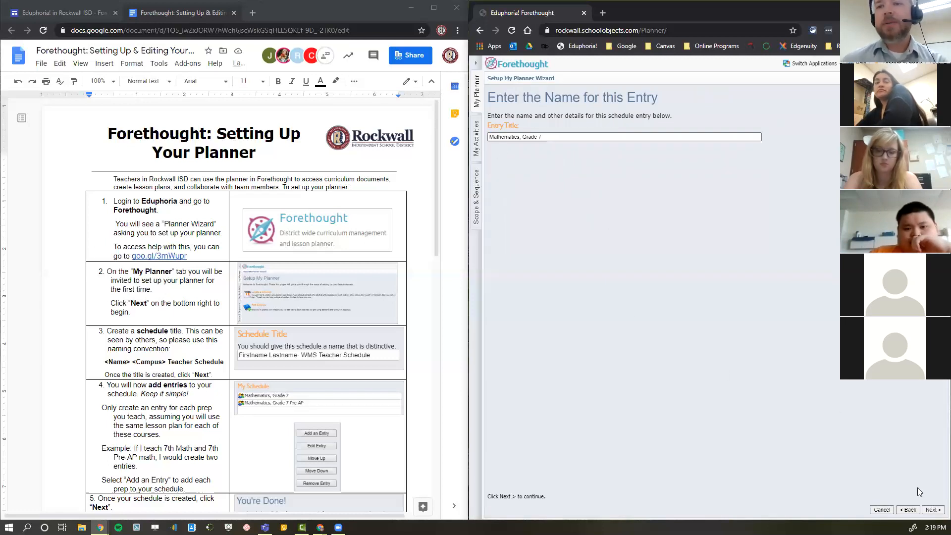
{"action": "left_click", "coordinate": [932, 509]}
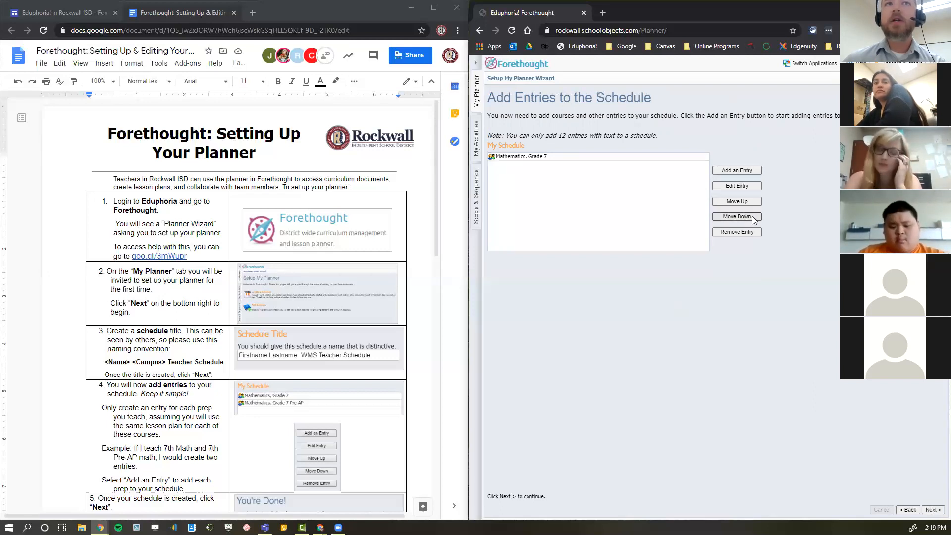
- Finish the setup wizard without adding another schedule and open the lesson planner in a maximized window
{"action": "left_click", "coordinate": [520, 157]}
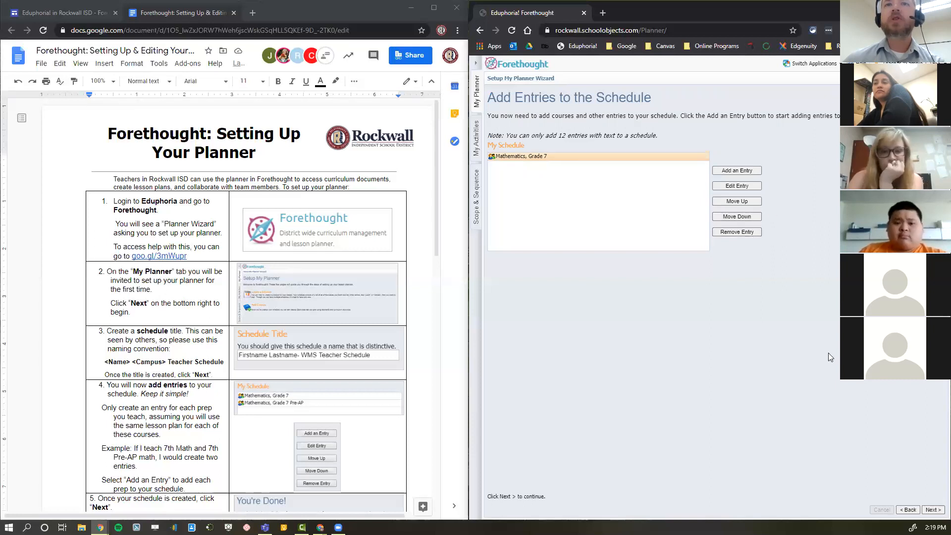
{"action": "left_click", "coordinate": [933, 510]}
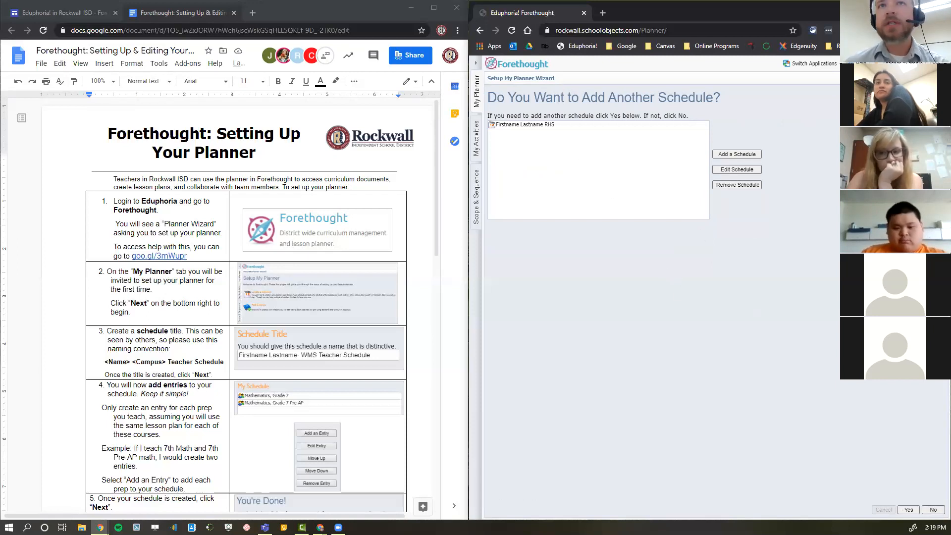
{"action": "left_click", "coordinate": [933, 510]}
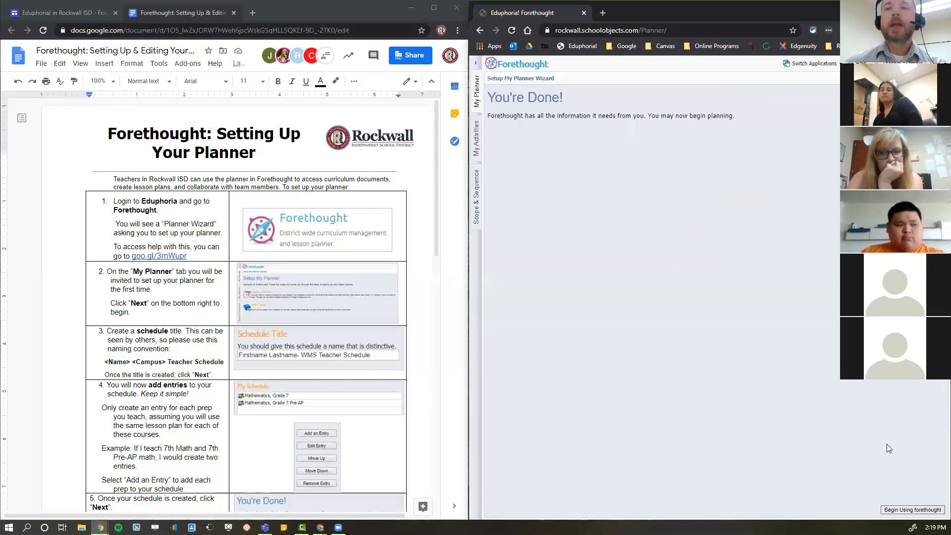
{"action": "left_click", "coordinate": [912, 509]}
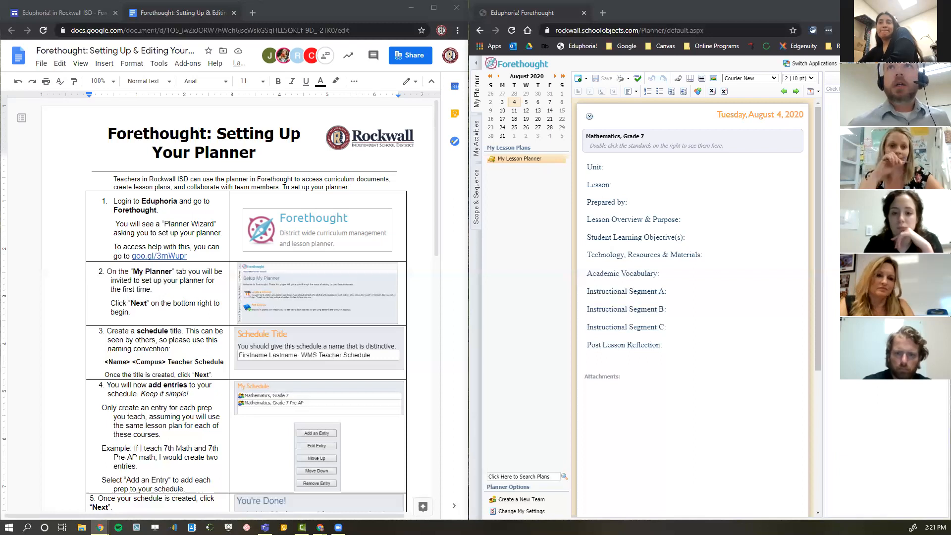
{"action": "left_click", "coordinate": [916, 7]}
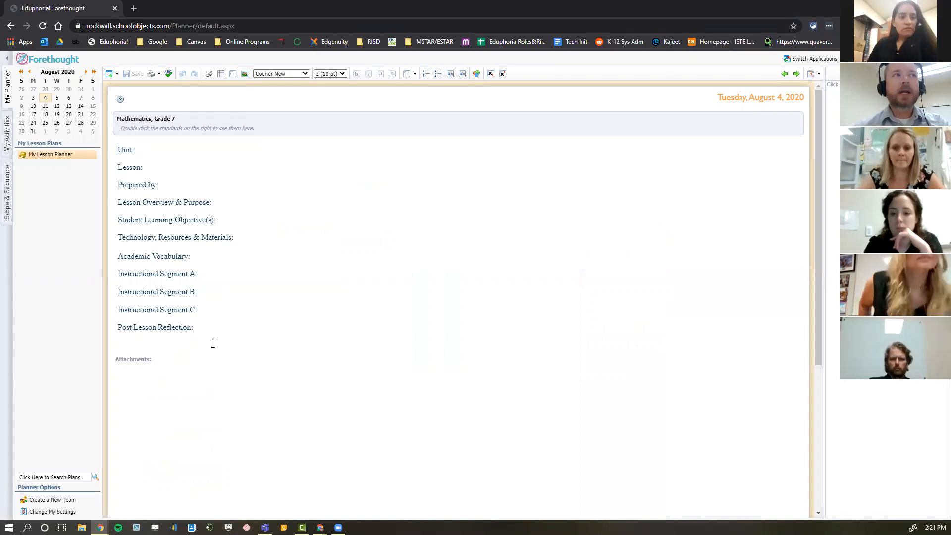
- Enter the sample text "fdsesr" on the Lesson line of the August 4 Mathematics, Grade 7 plan
{"action": "left_click_drag", "start_coordinate": [202, 329], "coordinate": [120, 146]}
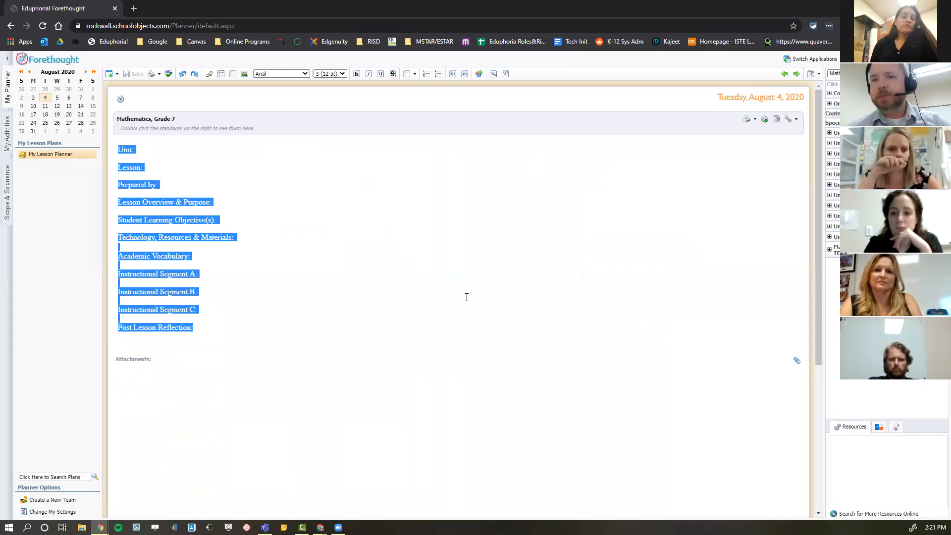
{"action": "left_click", "coordinate": [294, 315]}
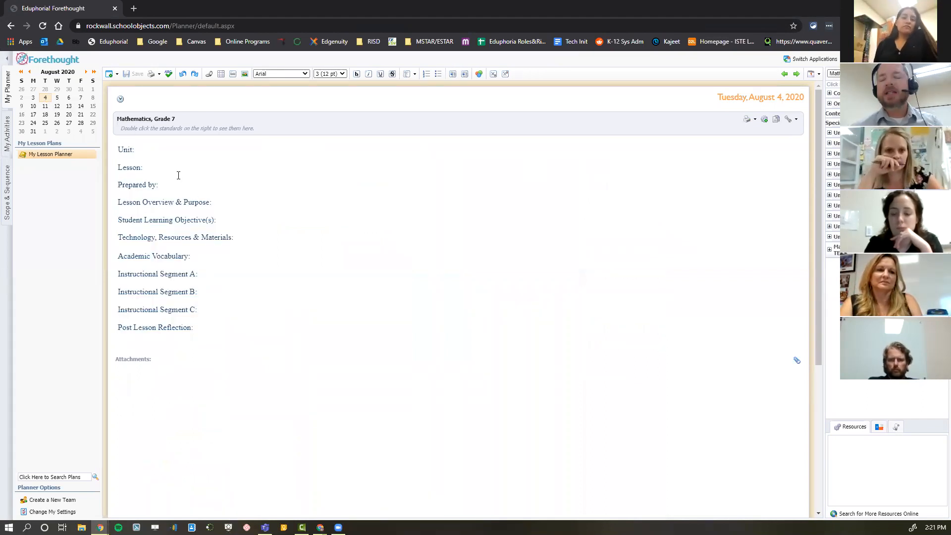
{"action": "left_click", "coordinate": [207, 328]}
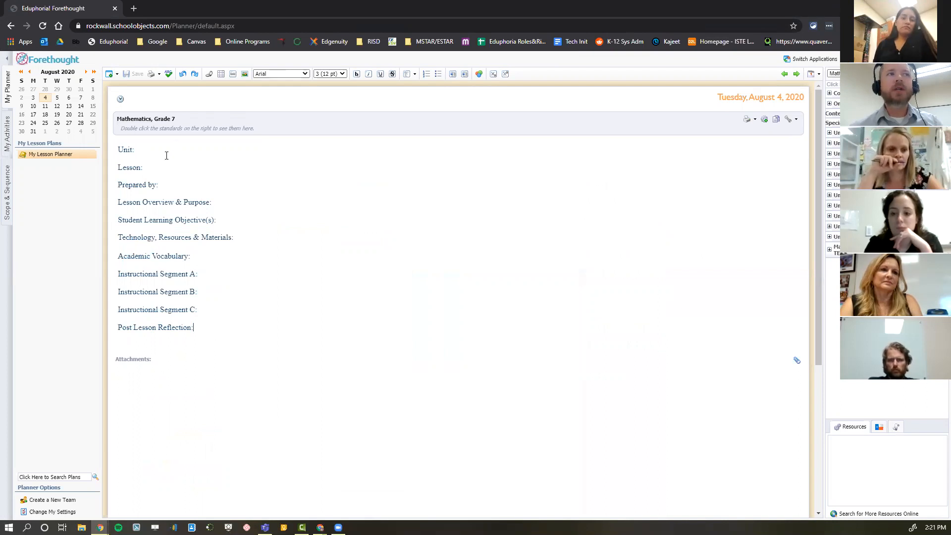
{"action": "type", "text": "fdsesr"}
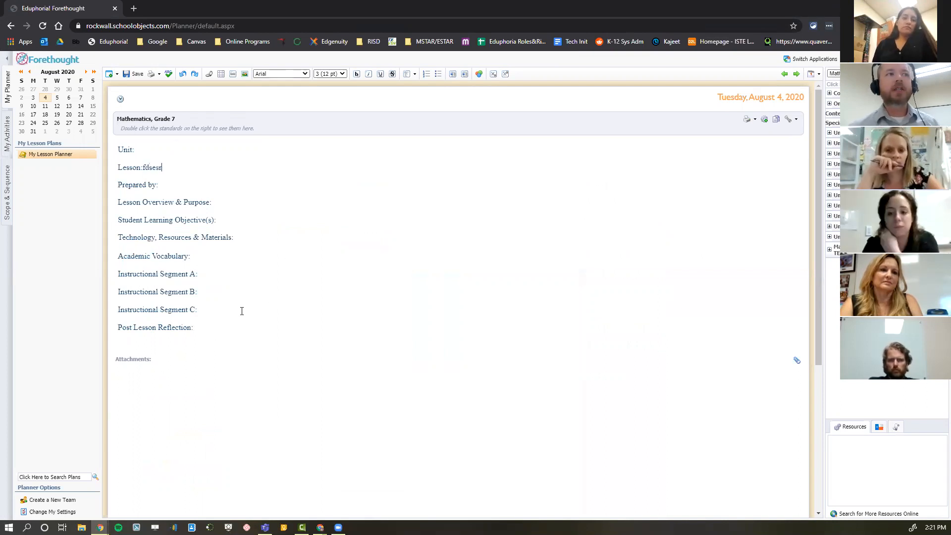
- Delete all template text from the August 4 Mathematics, Grade 7 plan and place the cursor in the empty body
{"action": "left_click_drag", "start_coordinate": [137, 278], "coordinate": [112, 149]}
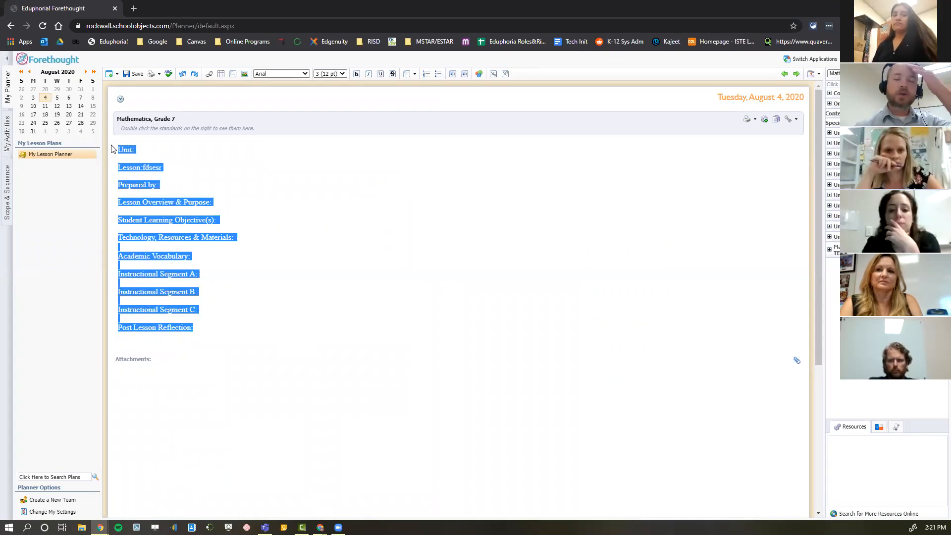
{"action": "key", "text": "Delete"}
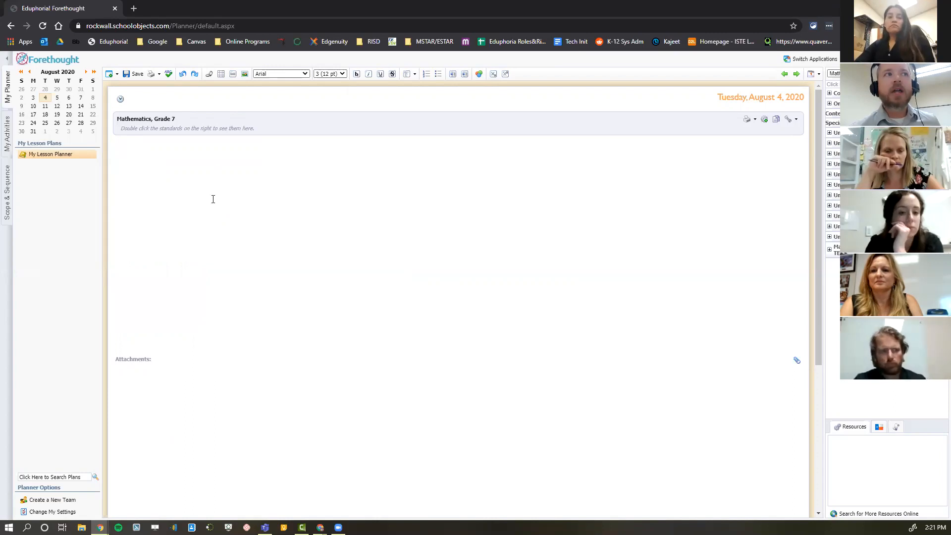
{"action": "left_click", "coordinate": [195, 205]}
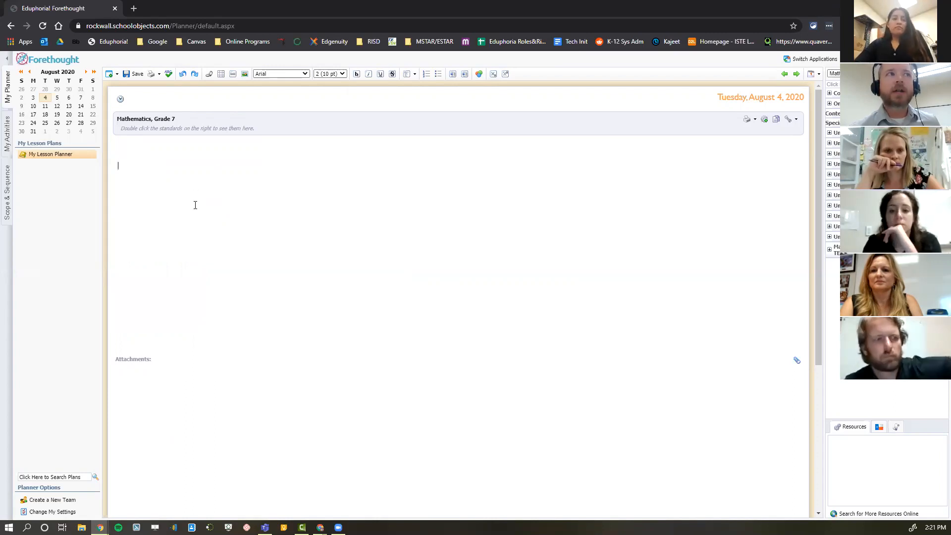
- Save the emptied August 4 plan, view the August 5 plan for comparison, and return to August 4
{"action": "left_click", "coordinate": [134, 74]}
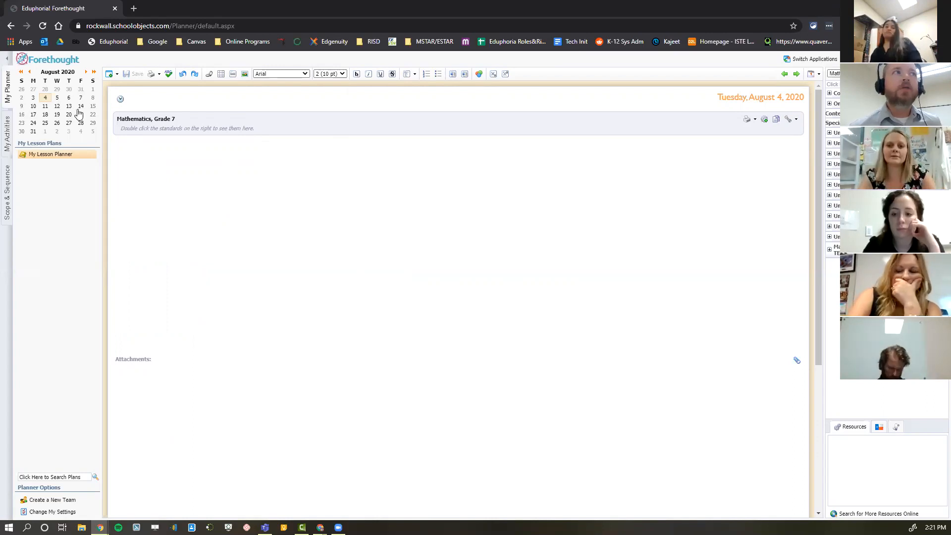
{"action": "left_click", "coordinate": [57, 100]}
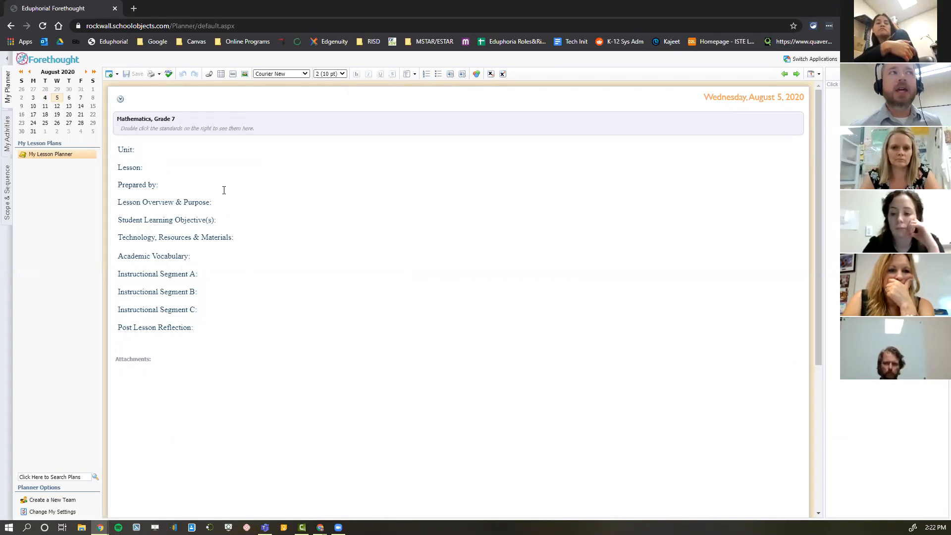
{"action": "left_click", "coordinate": [45, 100]}
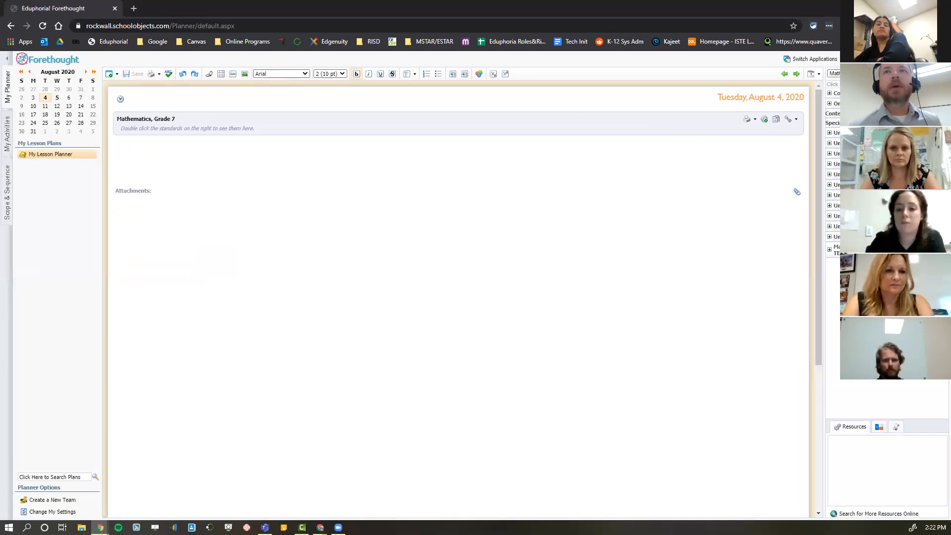
- Add the Grade 7 mathematics standards 7.1B and 7.1C to the August 4 plan
{"action": "left_click", "coordinate": [830, 249]}
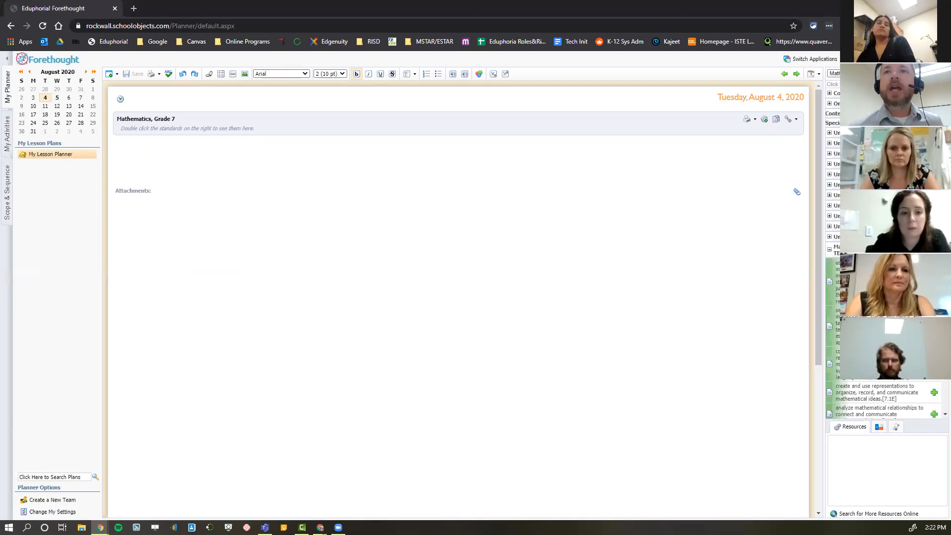
{"action": "left_click", "coordinate": [934, 281]}
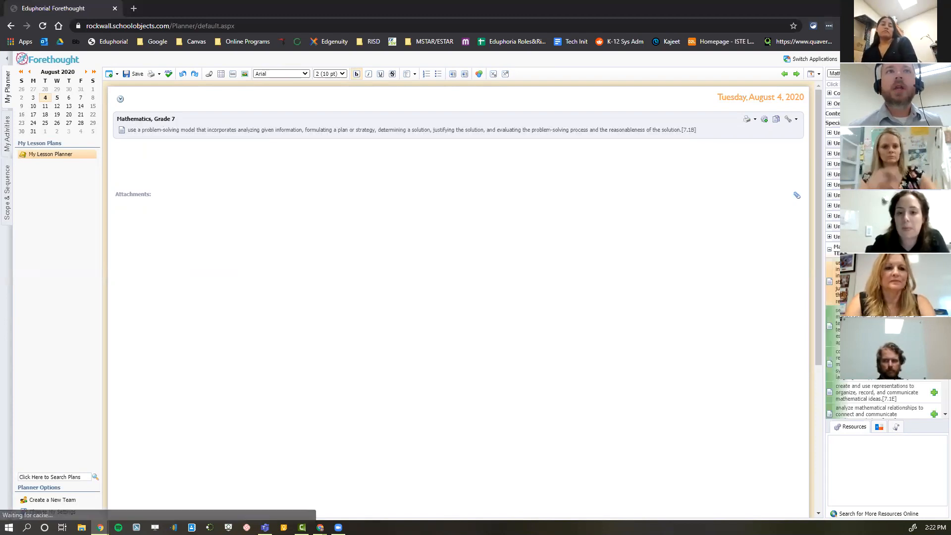
{"action": "left_click", "coordinate": [934, 326]}
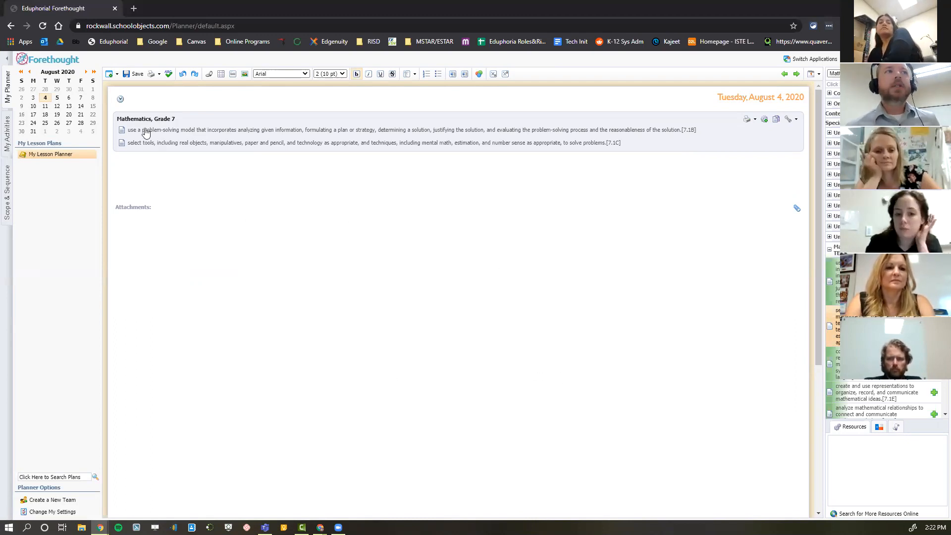
- Set the empty body of the August 4 Mathematics, Grade 7 entry as its default text
{"action": "left_click", "coordinate": [142, 167]}
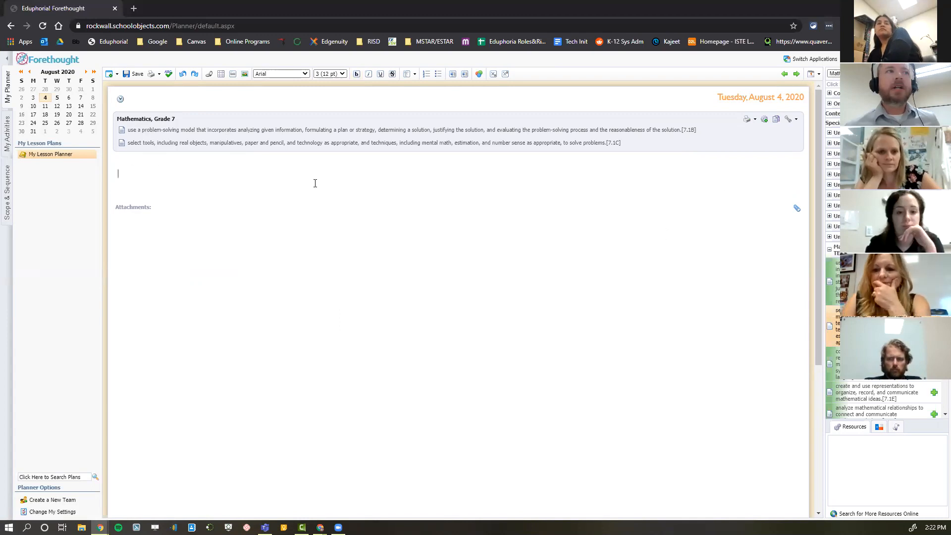
{"action": "left_click", "coordinate": [790, 125]}
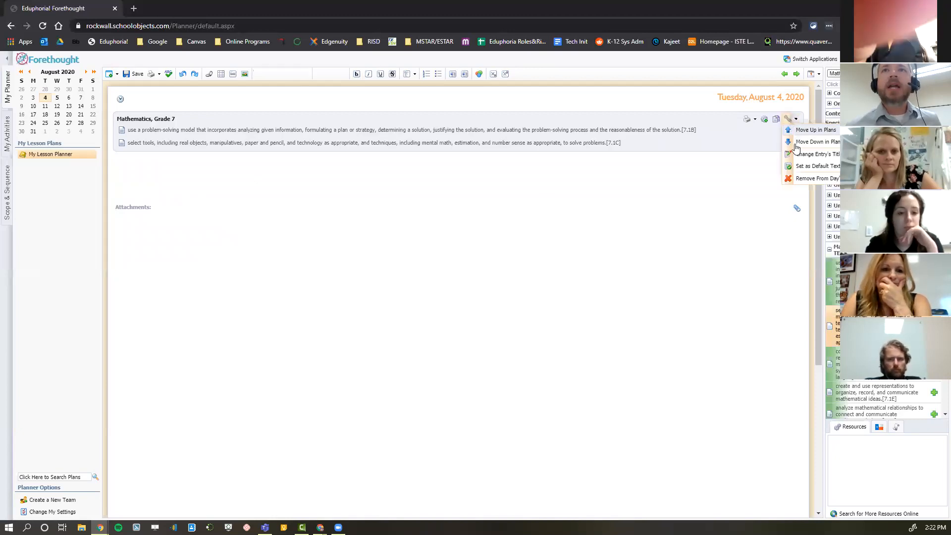
{"action": "left_click", "coordinate": [809, 169]}
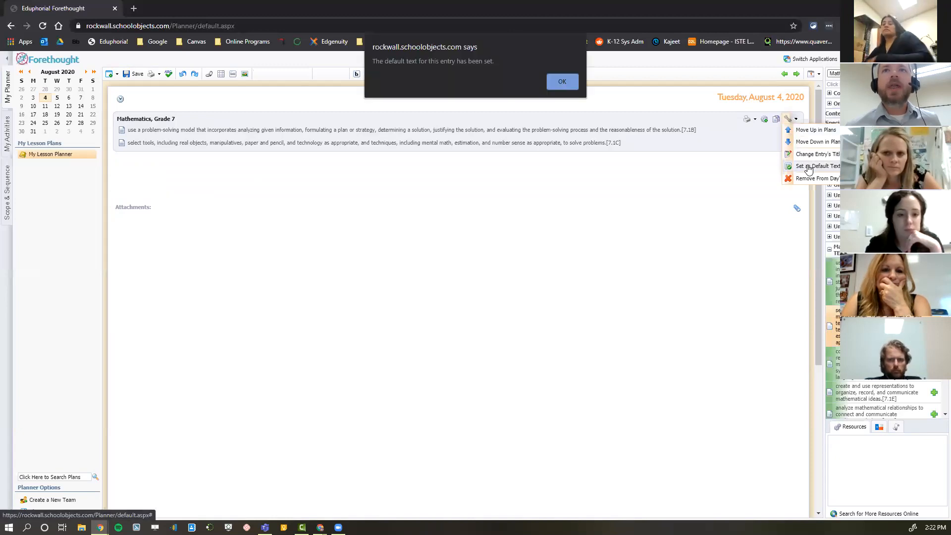
{"action": "left_click", "coordinate": [570, 81]}
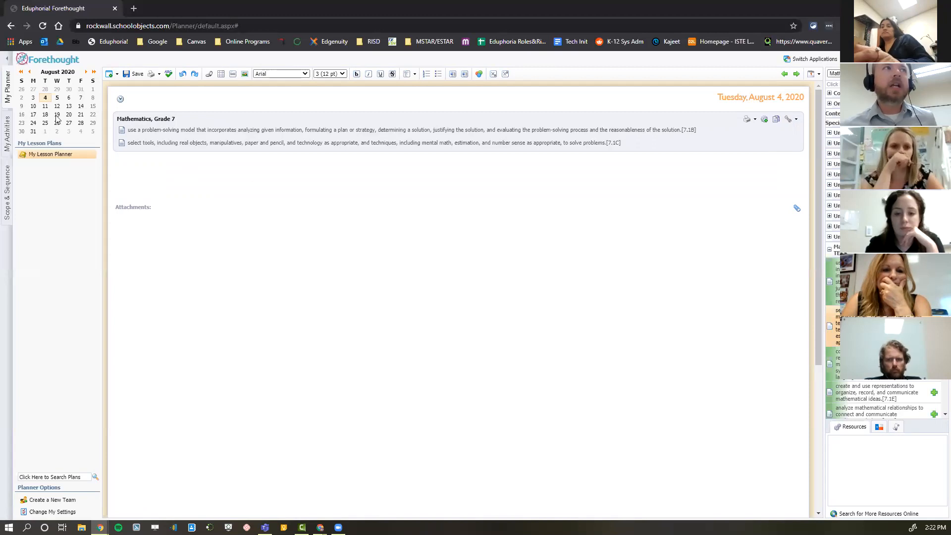
- Go to August 5 and delete that day's plans
{"action": "left_click", "coordinate": [70, 99]}
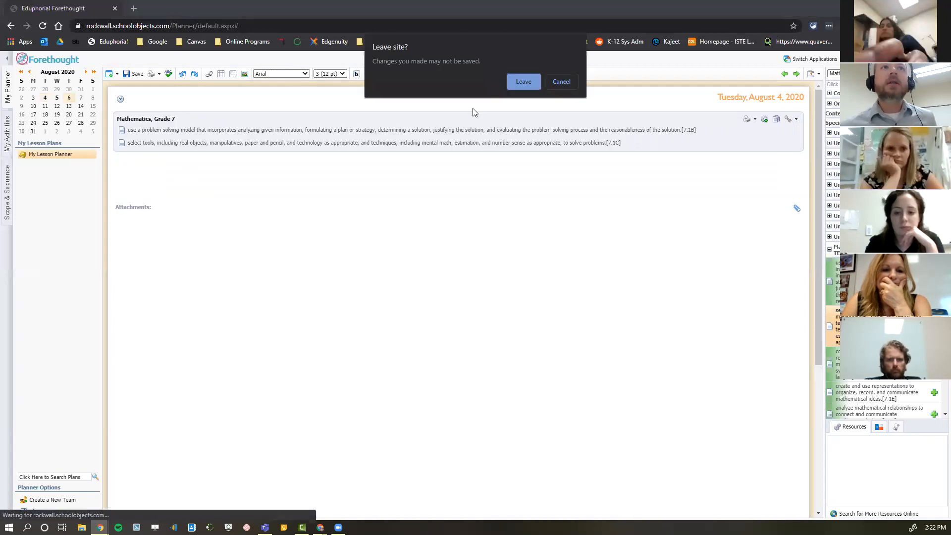
{"action": "left_click", "coordinate": [563, 84]}
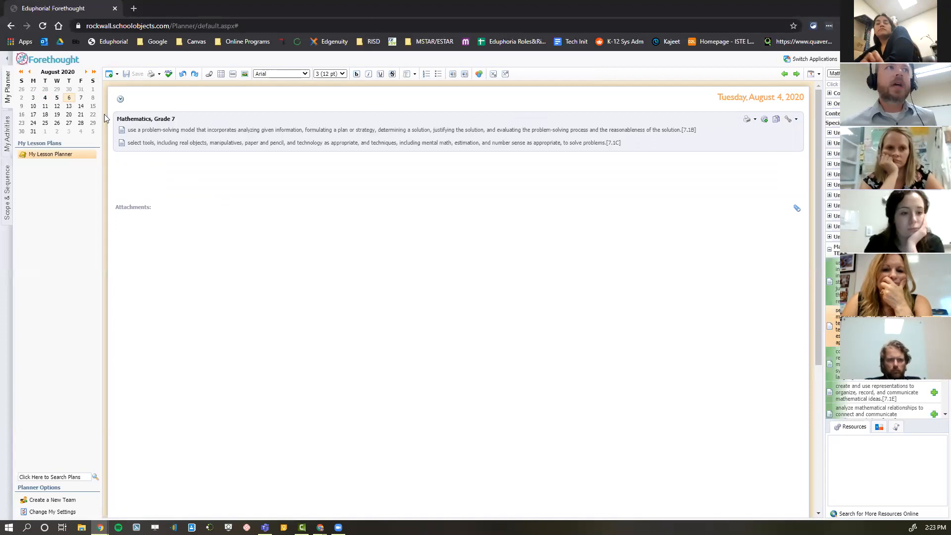
{"action": "left_click", "coordinate": [57, 100]}
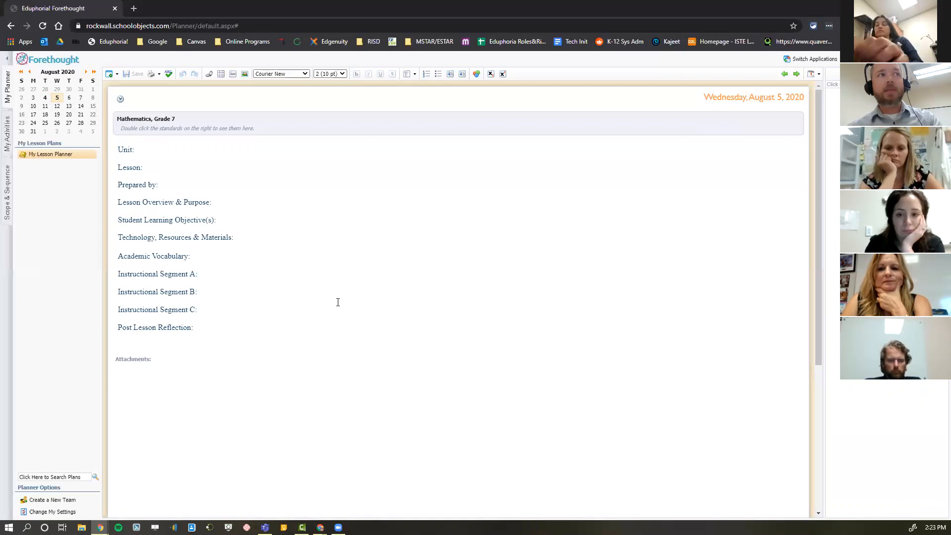
{"action": "left_click", "coordinate": [114, 80]}
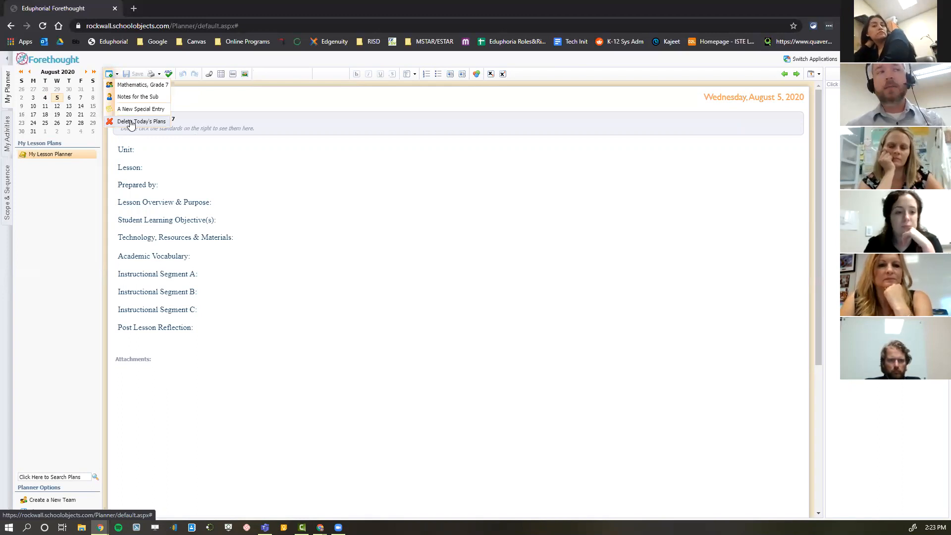
{"action": "left_click", "coordinate": [131, 122]}
{"action": "left_click", "coordinate": [517, 99]}
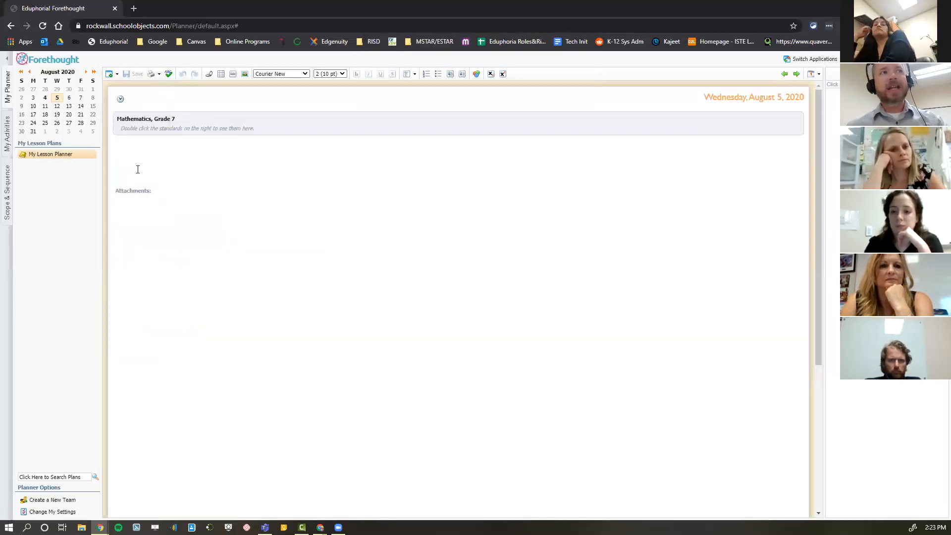
- Switch to the Rockwall ISD Online New Teacher Induction Google Doc, copy its sharing link, and return to the August 5 plan
{"action": "left_click", "coordinate": [202, 158]}
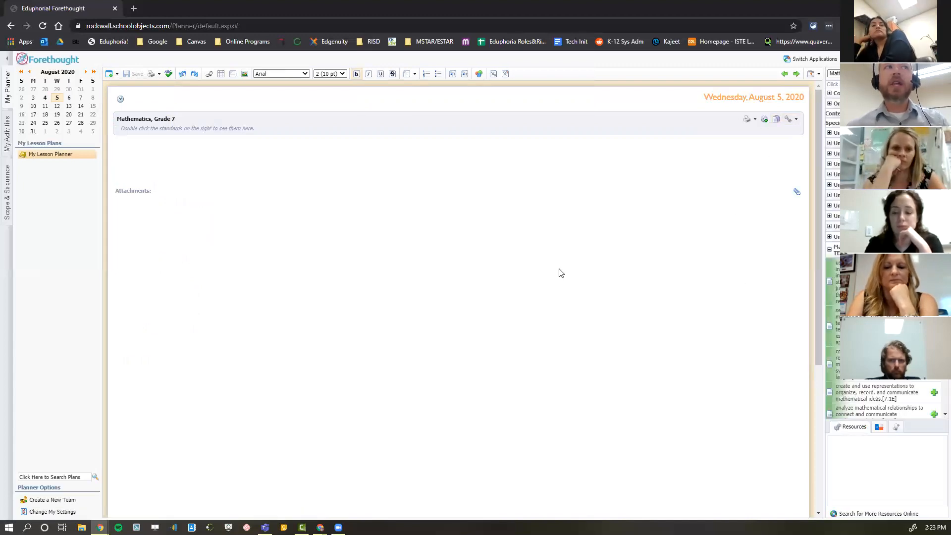
{"action": "left_click", "coordinate": [143, 152]}
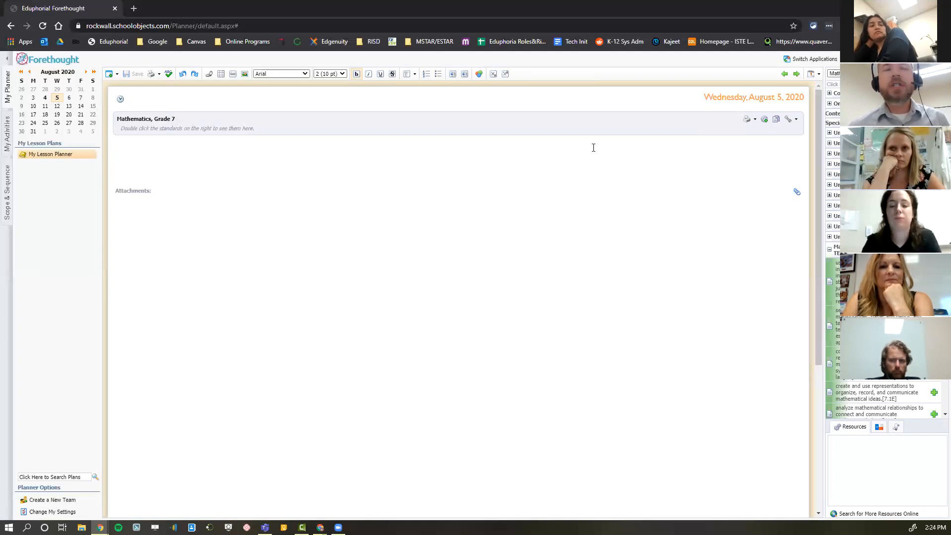
{"action": "left_click", "coordinate": [134, 155]}
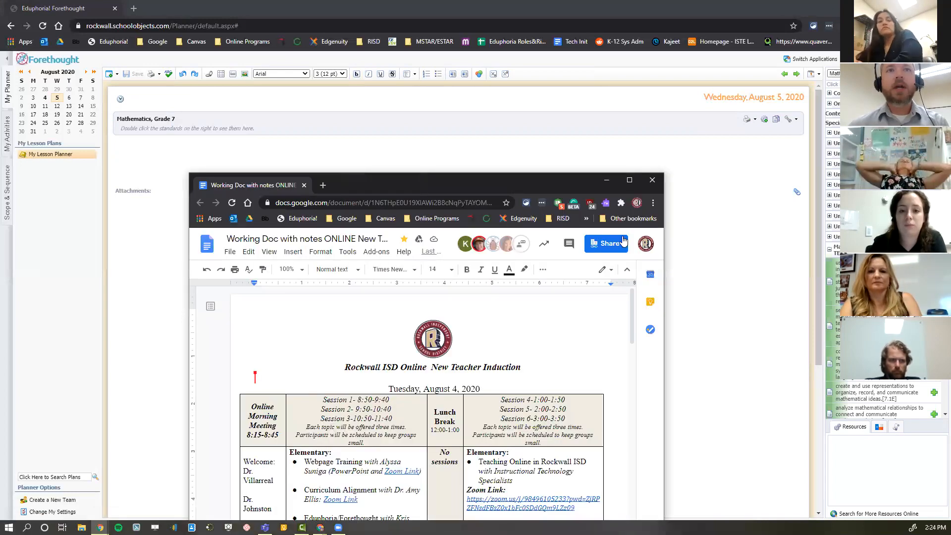
{"action": "left_click", "coordinate": [591, 251]}
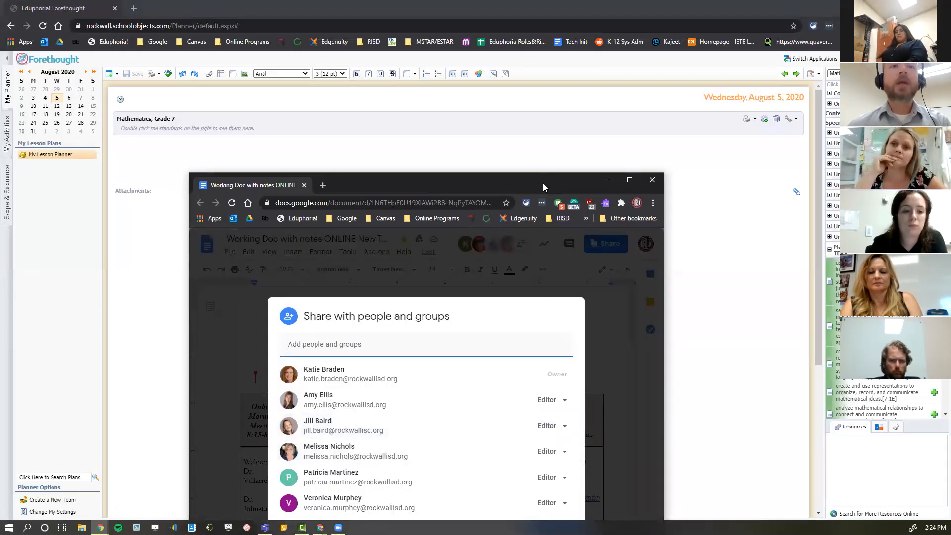
{"action": "left_click_drag", "start_coordinate": [543, 183], "coordinate": [561, 63]}
{"action": "left_click", "coordinate": [573, 480]}
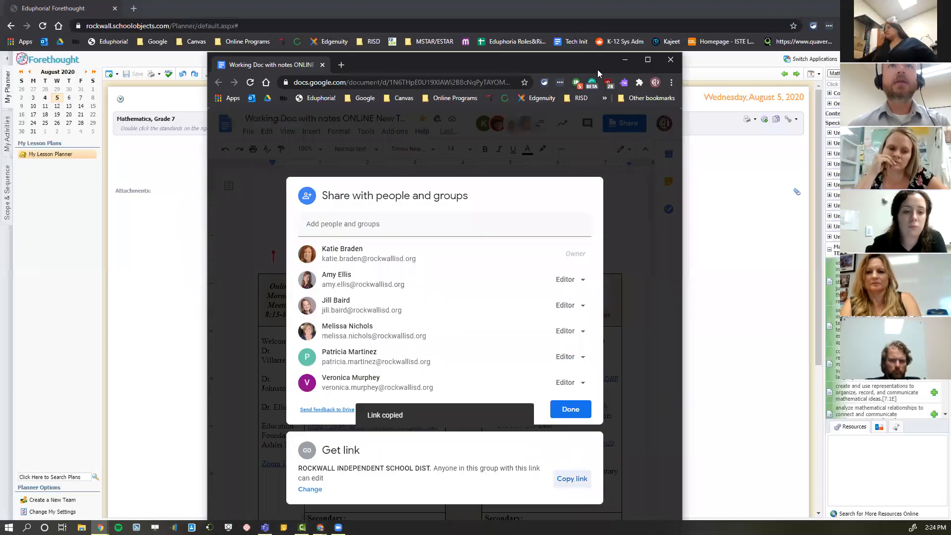
{"action": "left_click", "coordinate": [625, 60]}
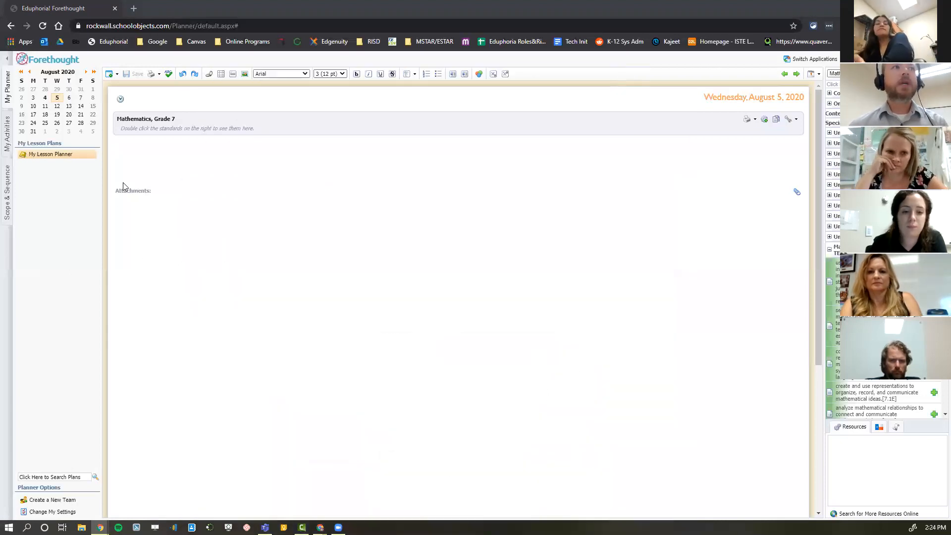
- Paste the copied Google Docs link into the body of the August 5 Mathematics, Grade 7 plan
{"action": "left_click", "coordinate": [128, 157]}
{"action": "key", "text": "ctrl+v"}
{"action": "key", "text": "Return"}
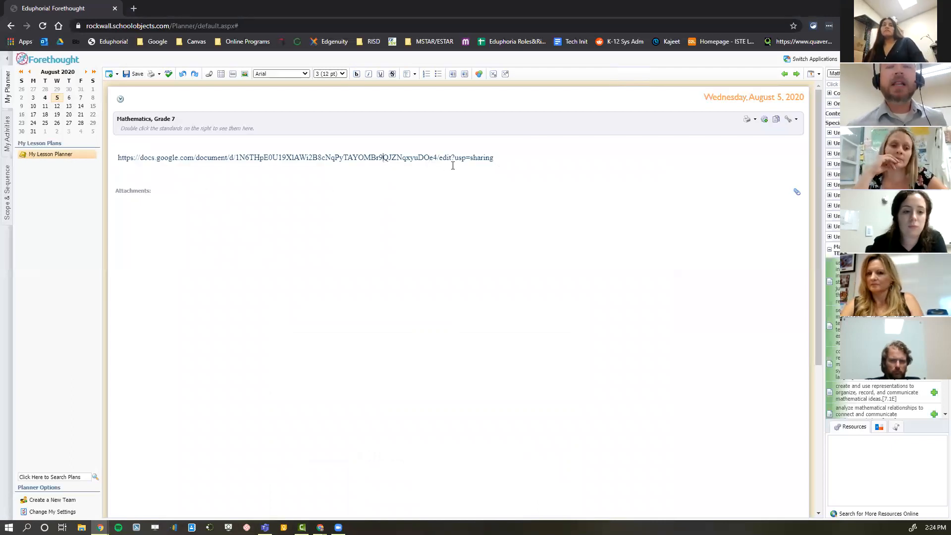
- Turn the pasted Google Docs address into a hyperlink with that same address as its URL
{"action": "left_click", "coordinate": [508, 159]}
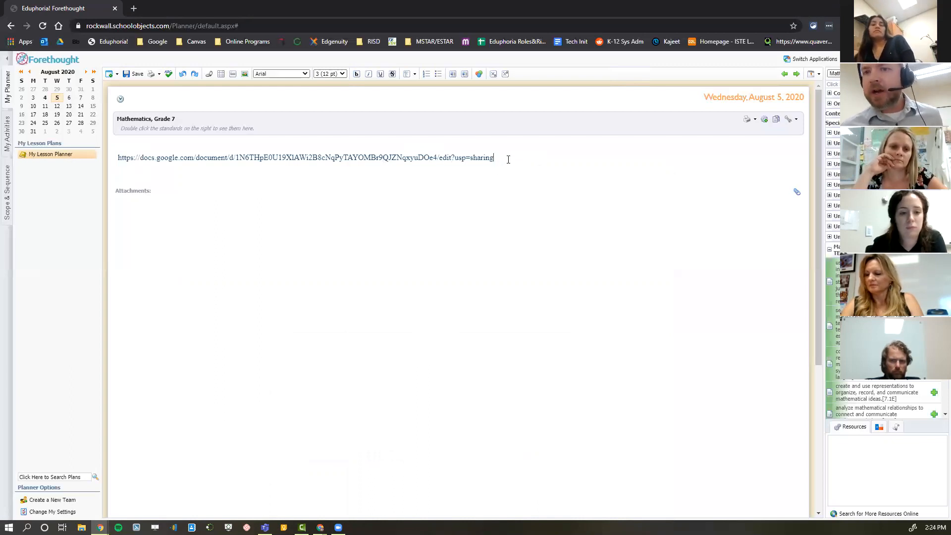
{"action": "left_click_drag", "start_coordinate": [511, 157], "coordinate": [114, 161]}
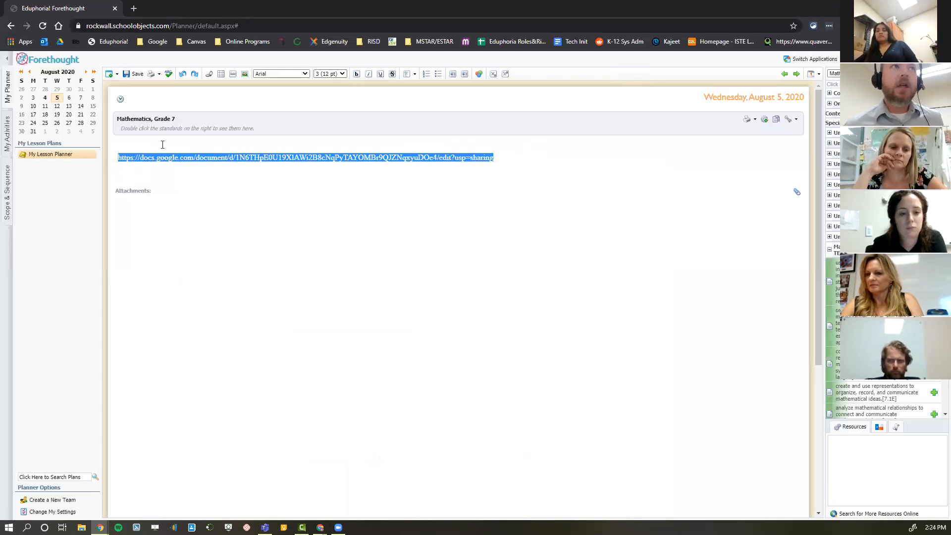
{"action": "left_click", "coordinate": [209, 75]}
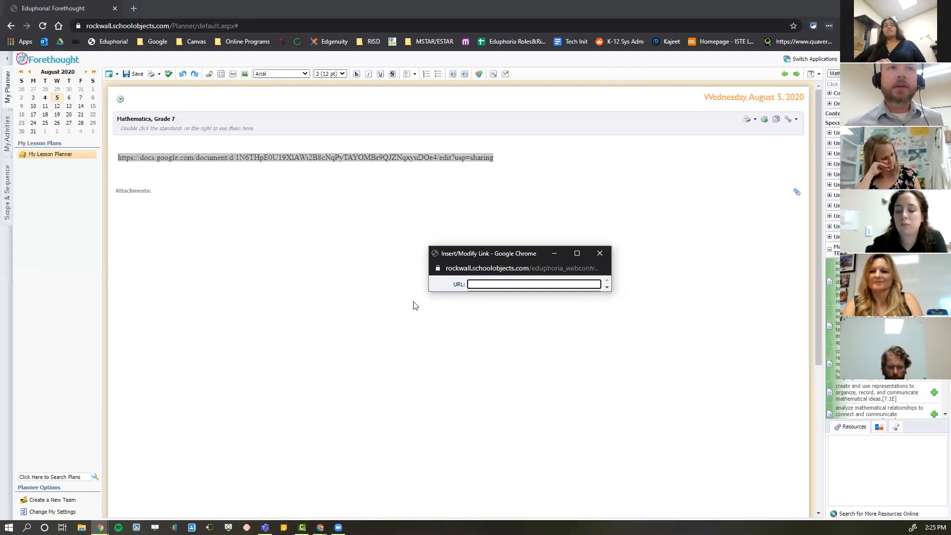
{"action": "left_click_drag", "start_coordinate": [429, 293], "coordinate": [405, 354]}
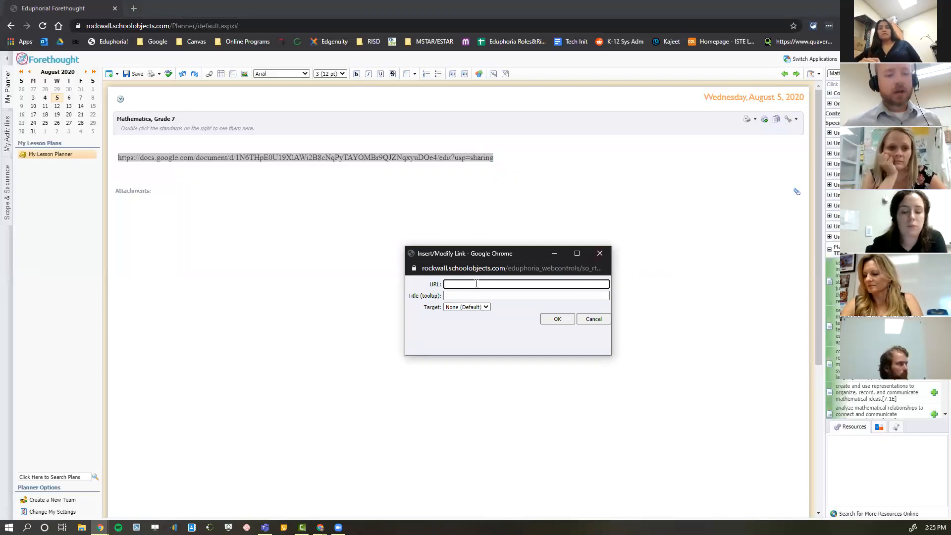
{"action": "key", "text": "ctrl+v"}
{"action": "left_click", "coordinate": [565, 319]}
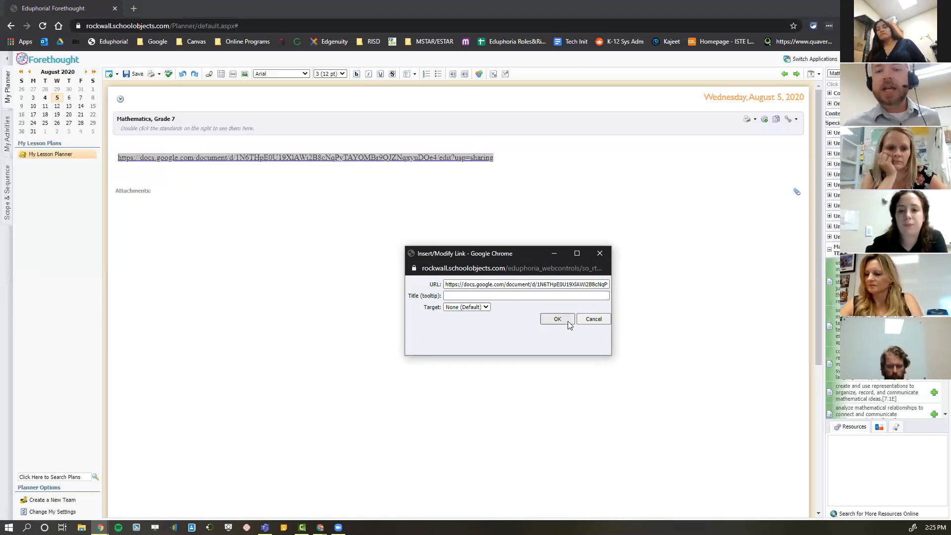
{"action": "left_click", "coordinate": [598, 249]}
{"action": "left_click", "coordinate": [586, 172]}
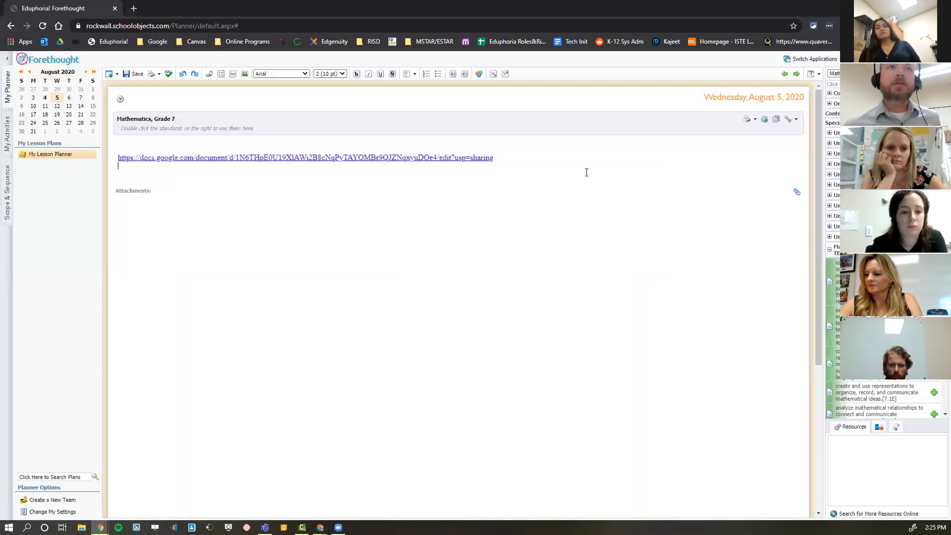
- Test the hyperlink in the August 5 plan by opening it, and close the opened document
{"action": "double_click", "coordinate": [329, 159]}
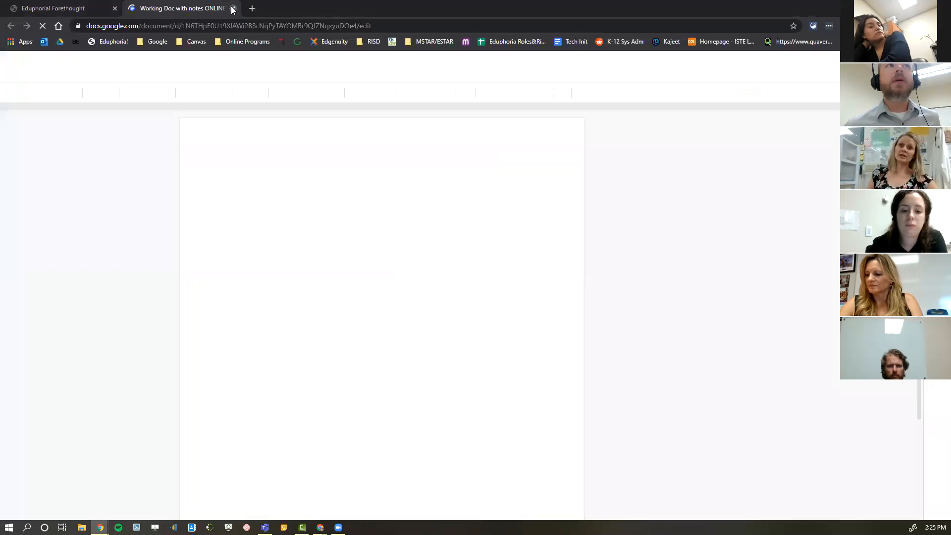
{"action": "left_click", "coordinate": [233, 8]}
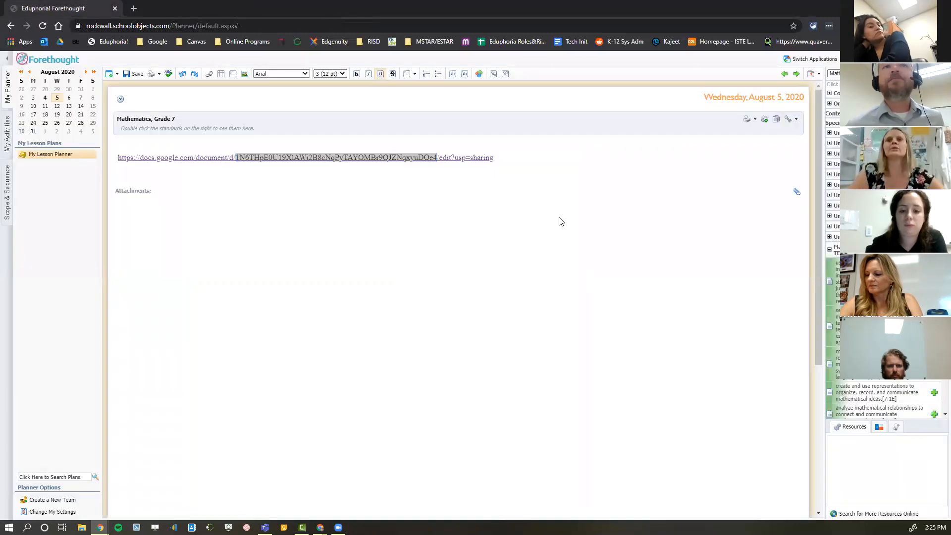
{"action": "left_click", "coordinate": [454, 246]}
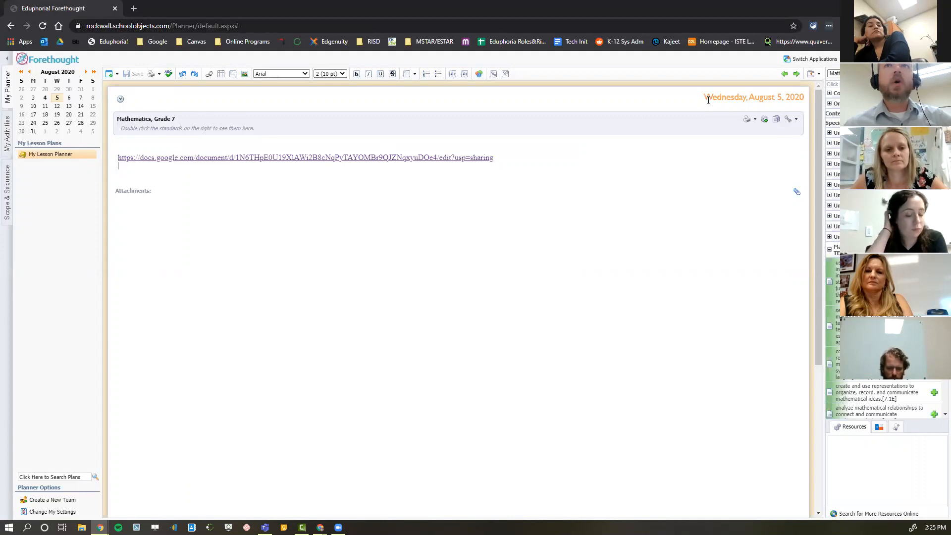
- Set the August 5 Mathematics, Grade 7 entry with the hyperlink as the default text
{"action": "left_click", "coordinate": [791, 125]}
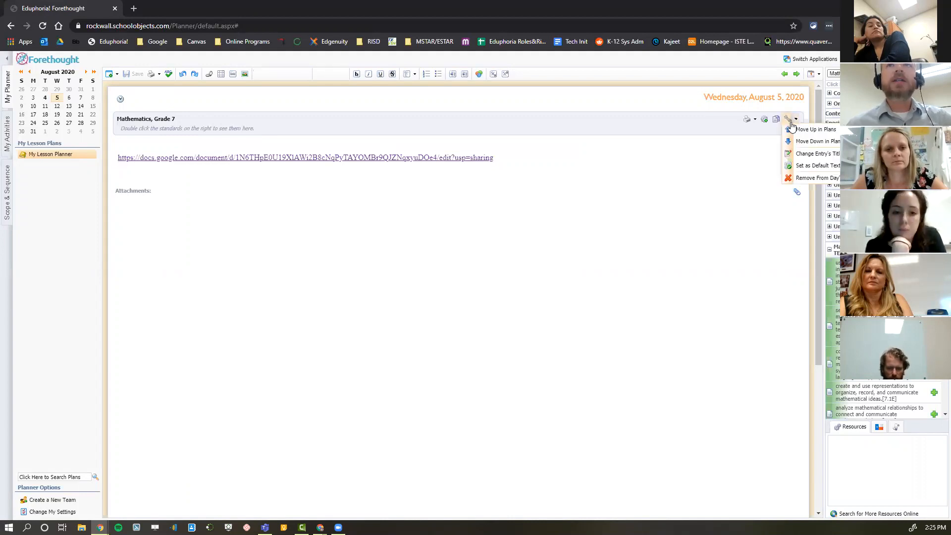
{"action": "left_click", "coordinate": [810, 171]}
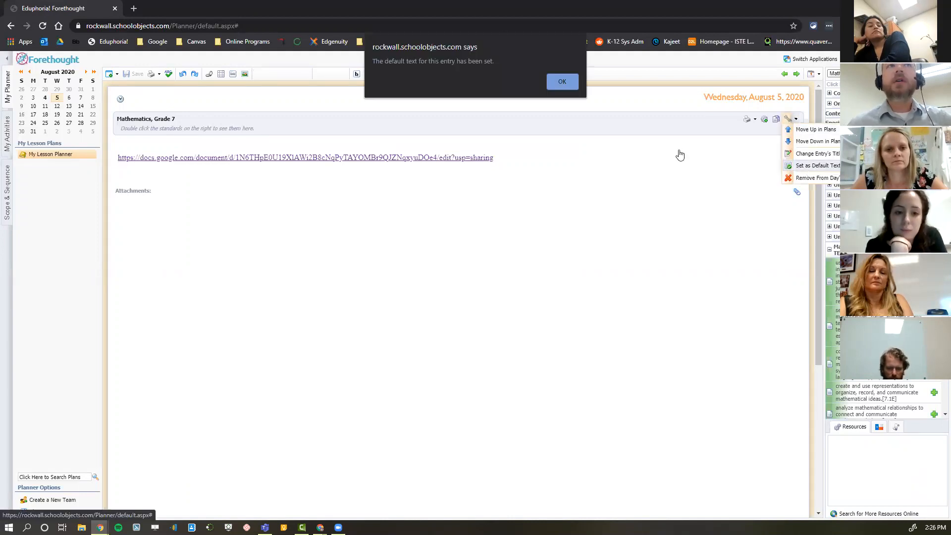
{"action": "left_click", "coordinate": [561, 78]}
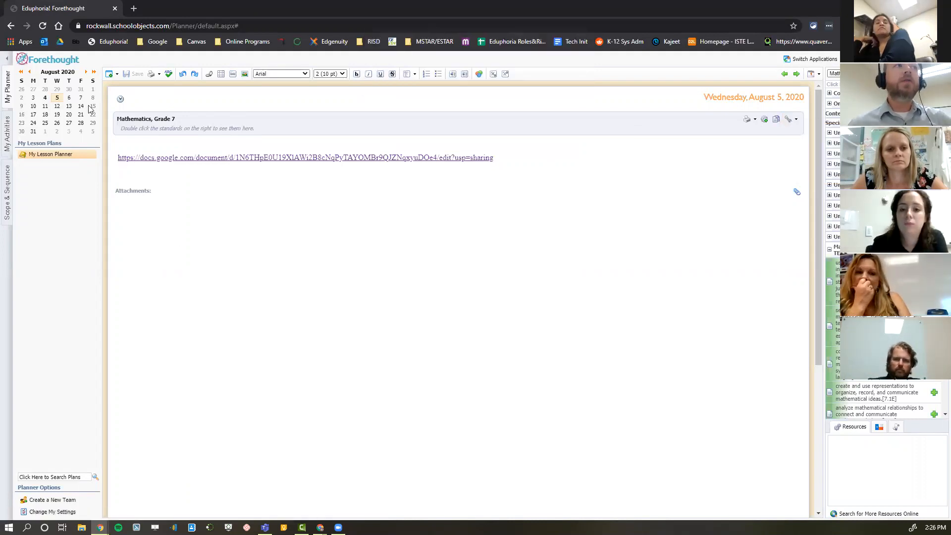
- Check the August 6 and August 10 plans for the new default text
{"action": "left_click", "coordinate": [69, 99]}
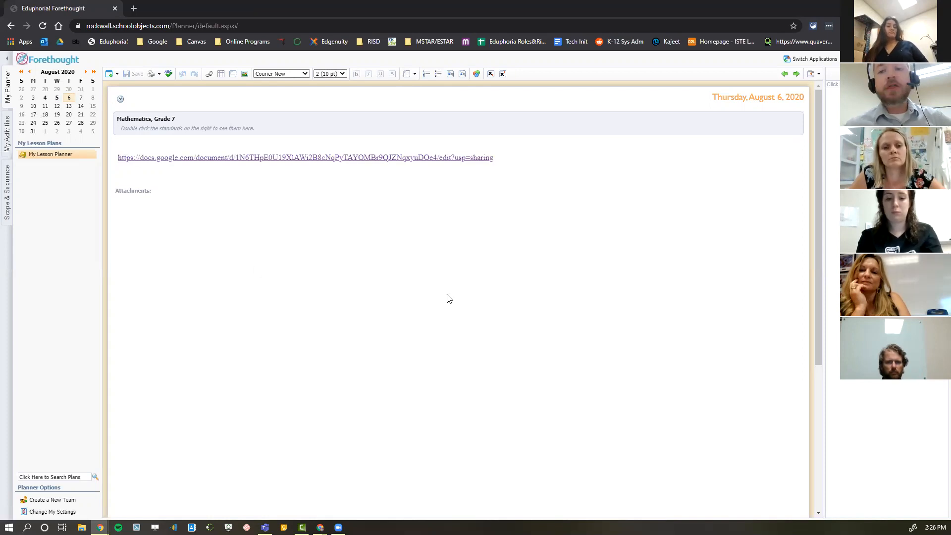
{"action": "left_click", "coordinate": [33, 107]}
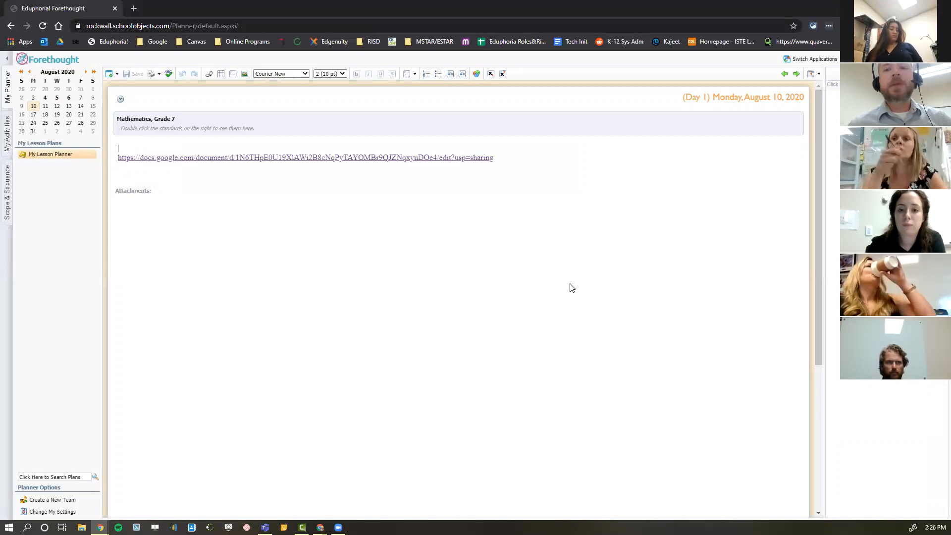
{"action": "scroll", "coordinate": [602, 139], "scroll_direction": "down", "scroll_amount": 3}
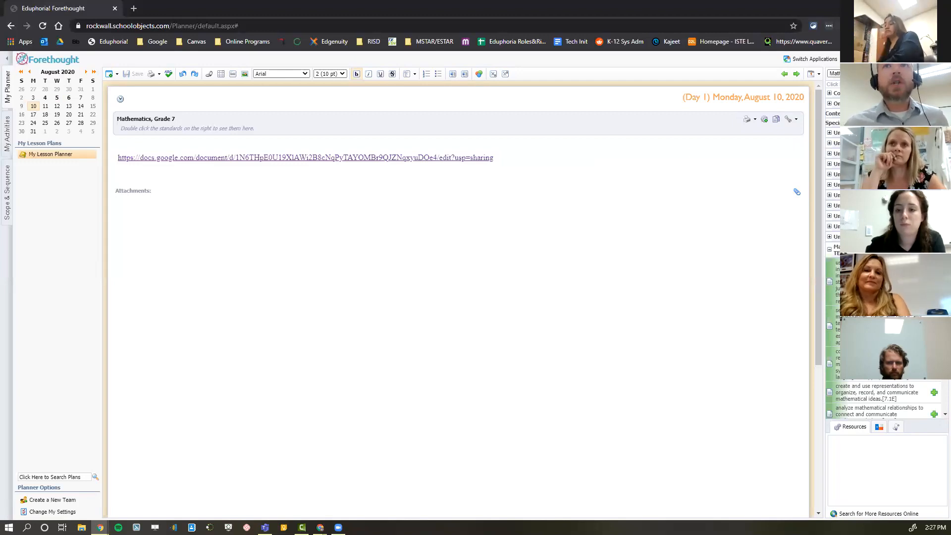
- Switch to the Eduphoria! in Rockwall ISD site, enlarge its window, and view the Forethought planner setup videos and instructions
{"action": "left_click", "coordinate": [894, 6]}
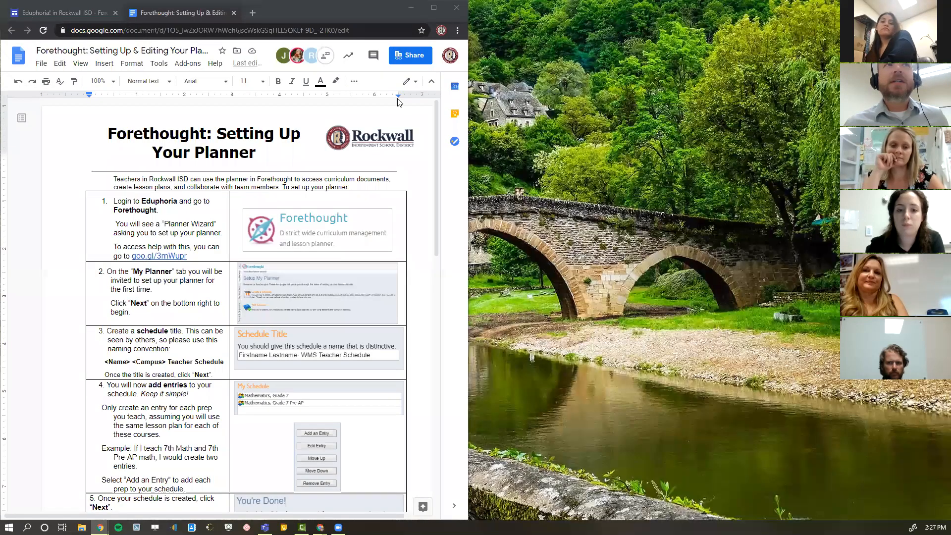
{"action": "left_click", "coordinate": [434, 8]}
{"action": "left_click", "coordinate": [95, 5]}
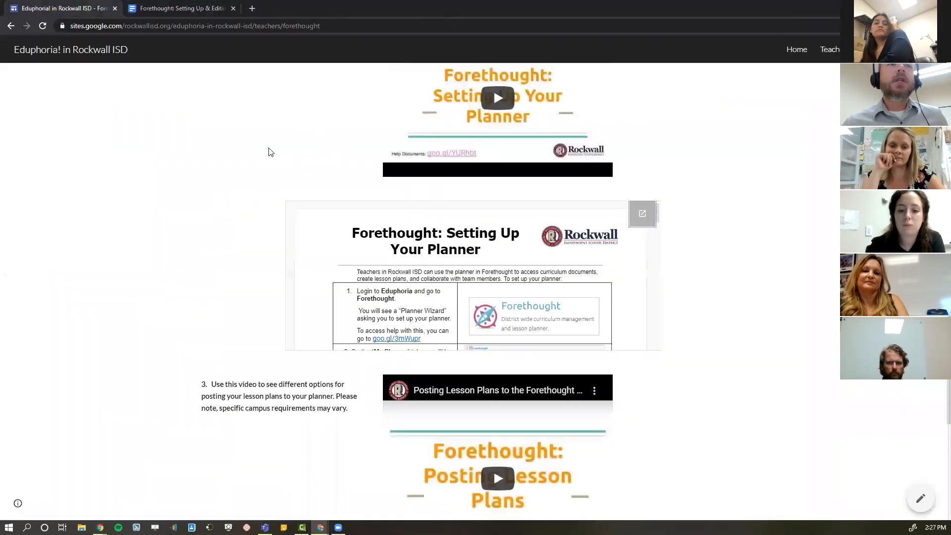
{"action": "scroll", "coordinate": [760, 342], "scroll_direction": "up", "scroll_amount": 15}
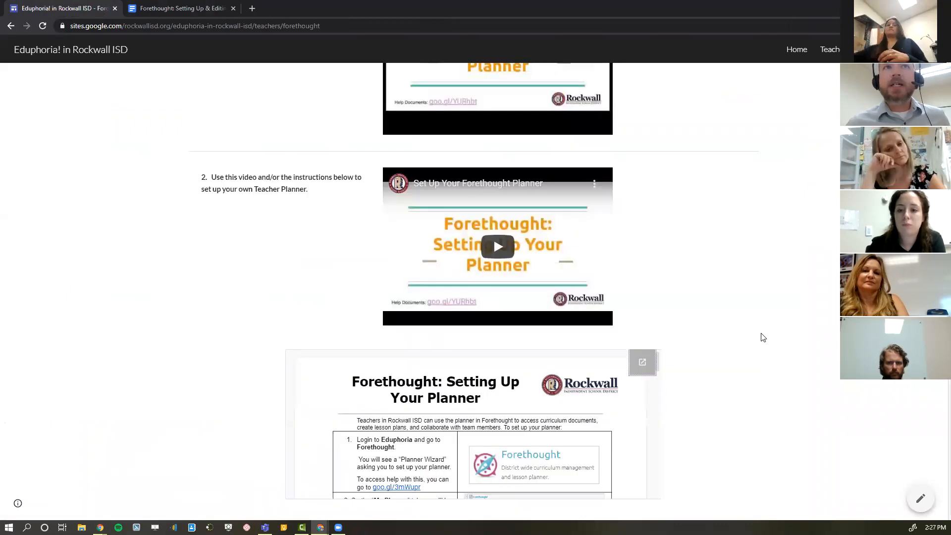